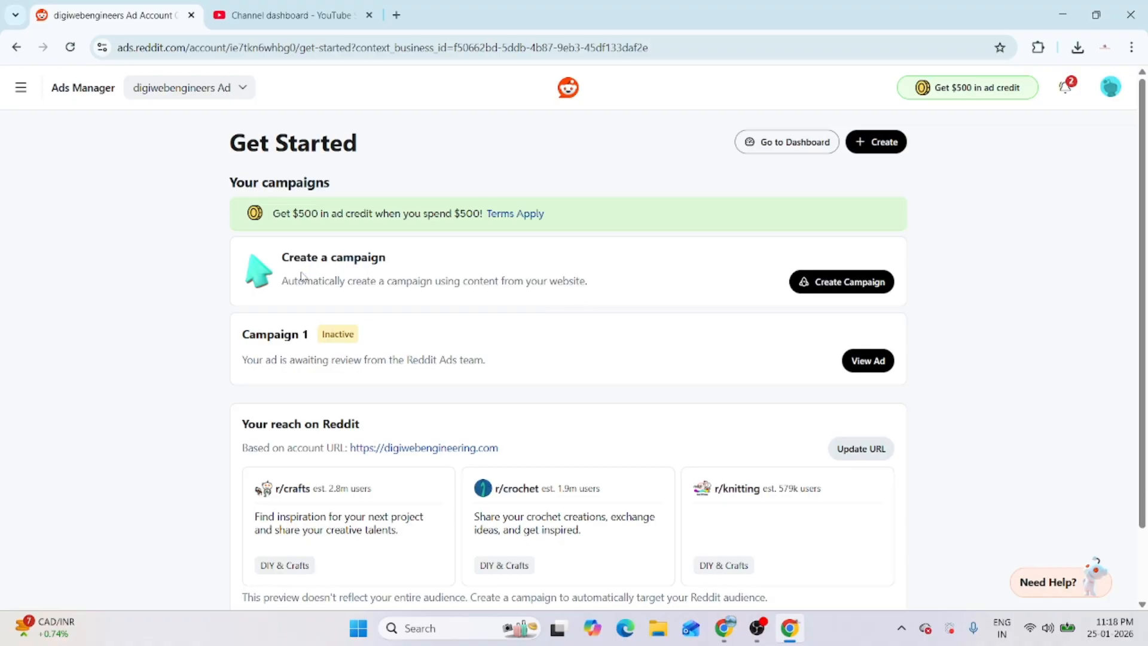
Start creating a new ad campaign using the Advanced Create option.
click(875, 145)
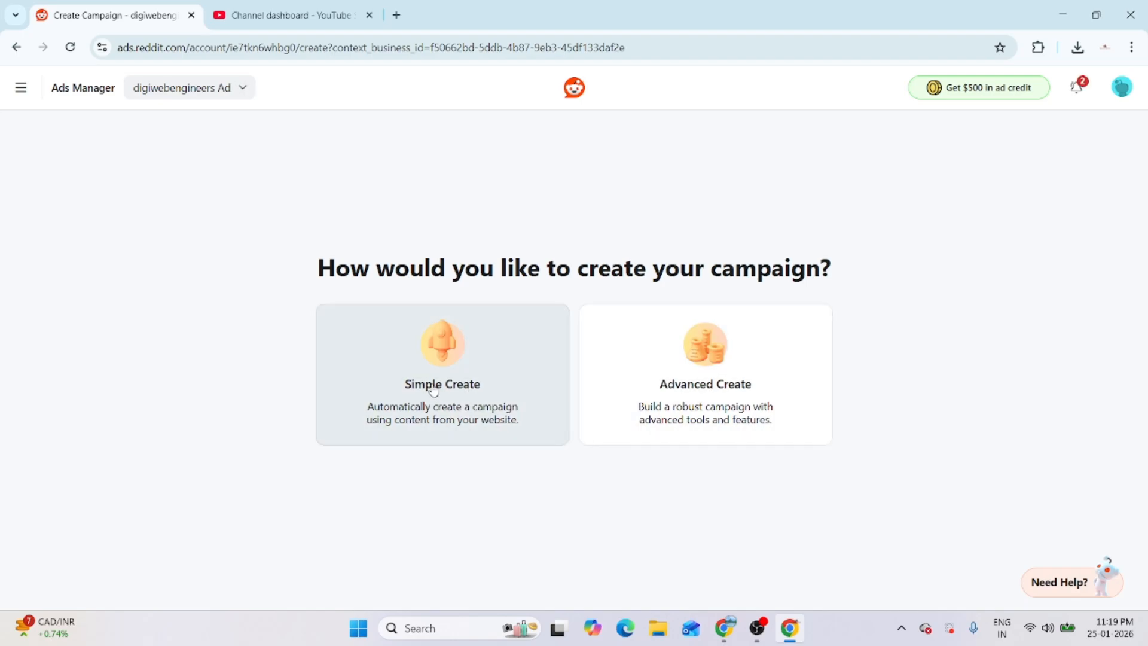
click(16, 46)
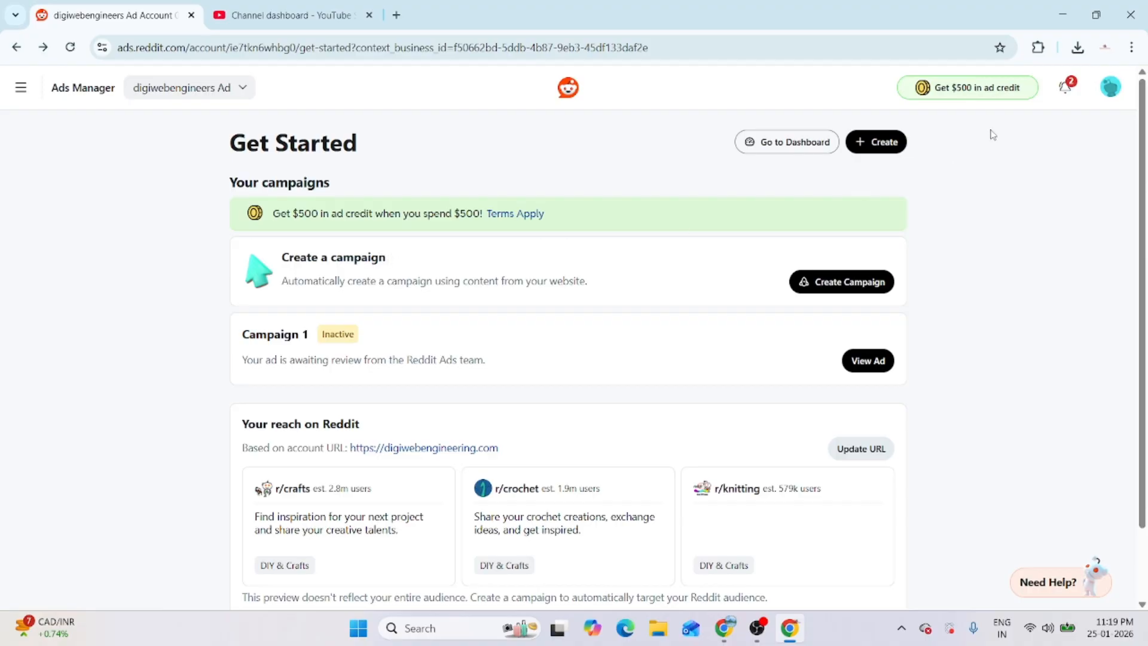
click(877, 143)
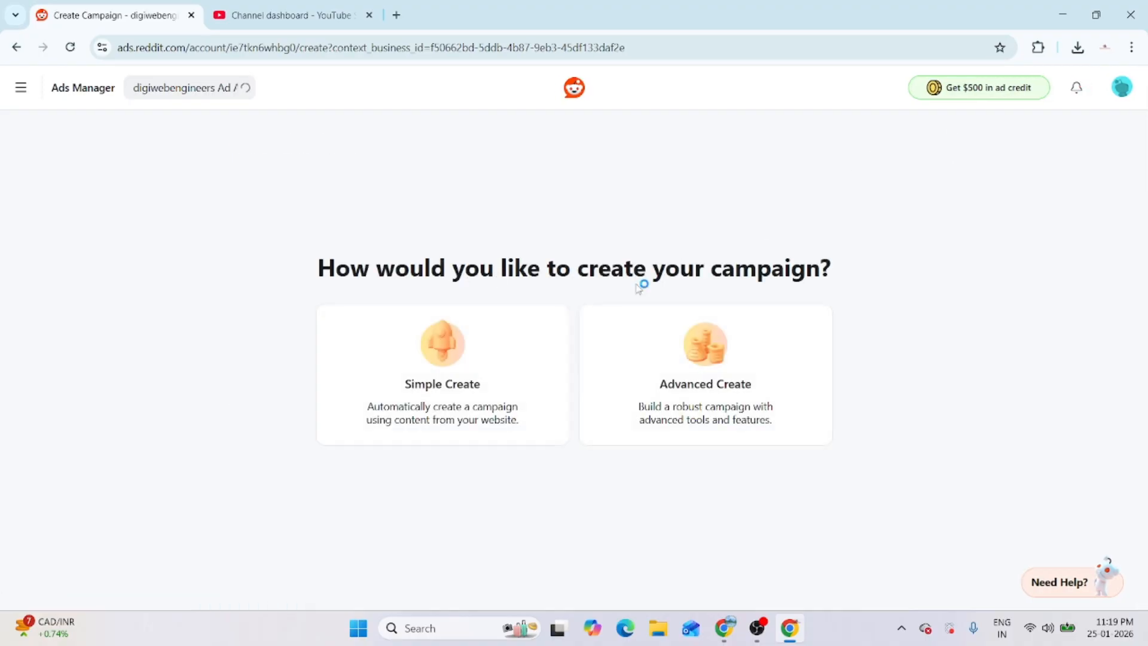
click(716, 384)
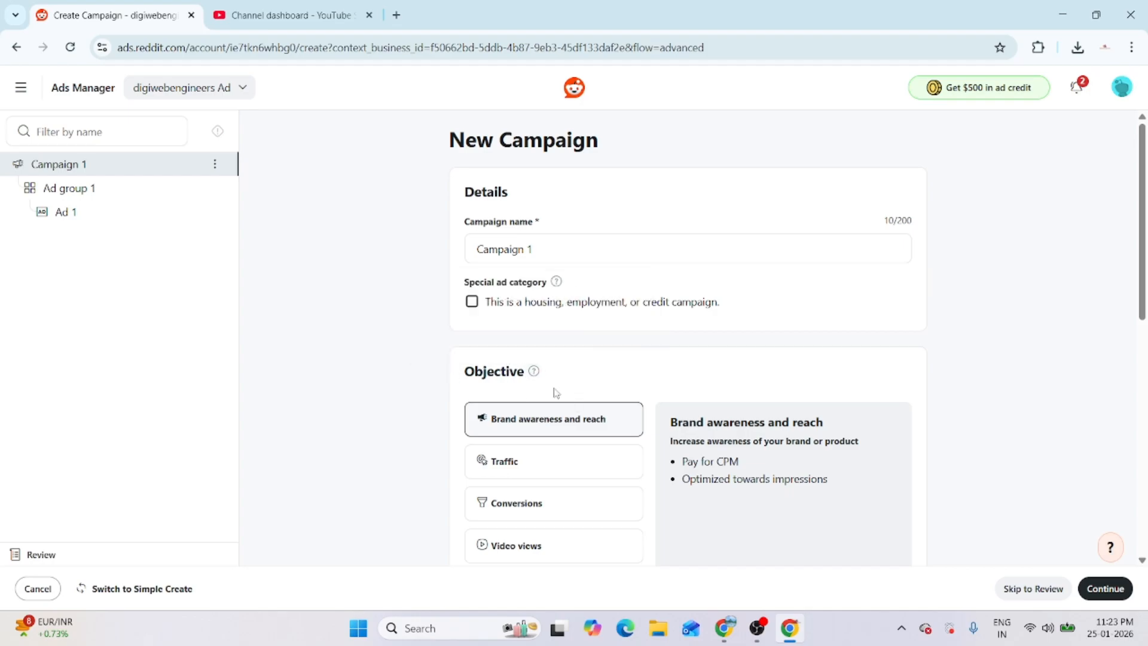
Turn on campaign budget optimization in the campaign delivery settings.
scroll(554, 391, down, 1)
scroll(555, 392, down, 3)
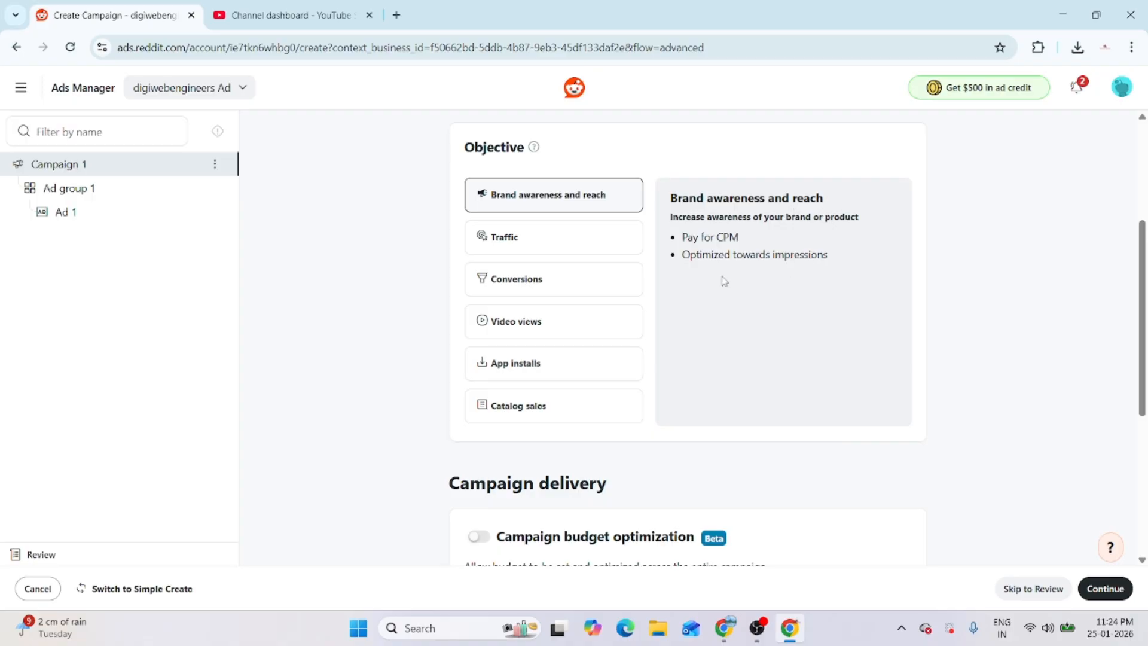
scroll(787, 303, down, 3)
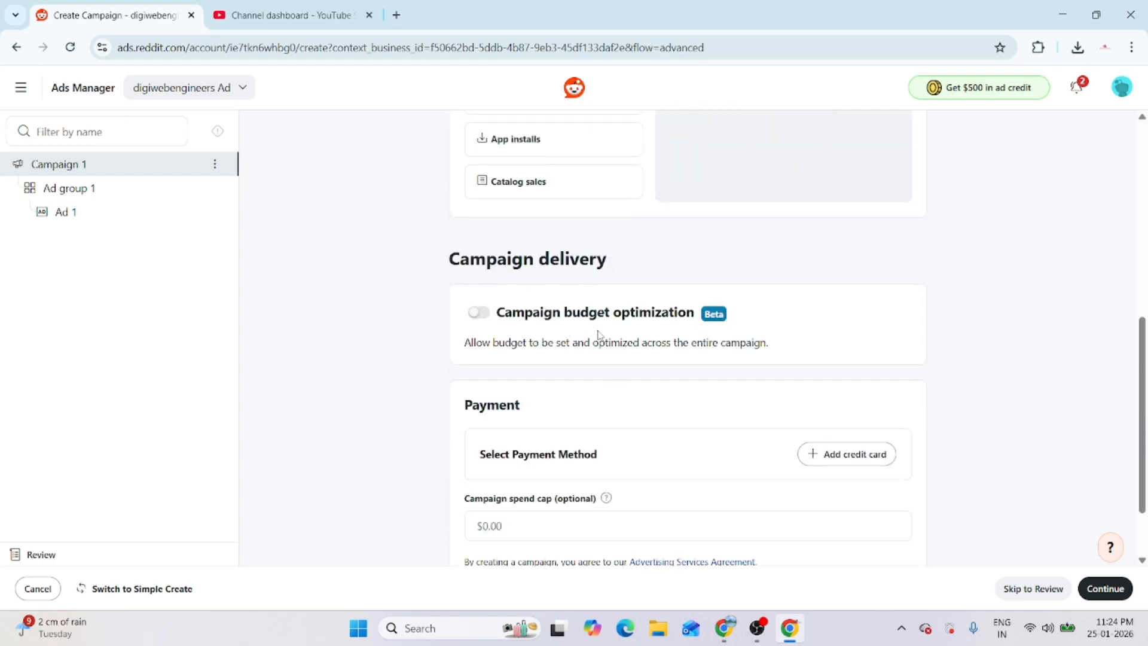
click(482, 315)
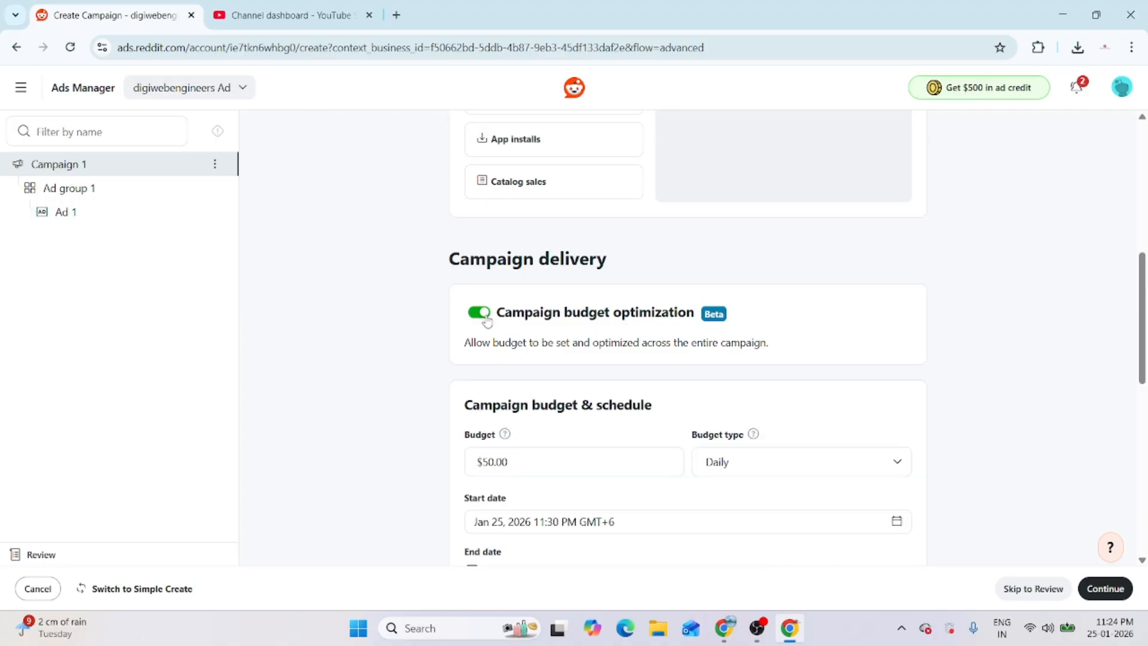
scroll(792, 402, down, 2)
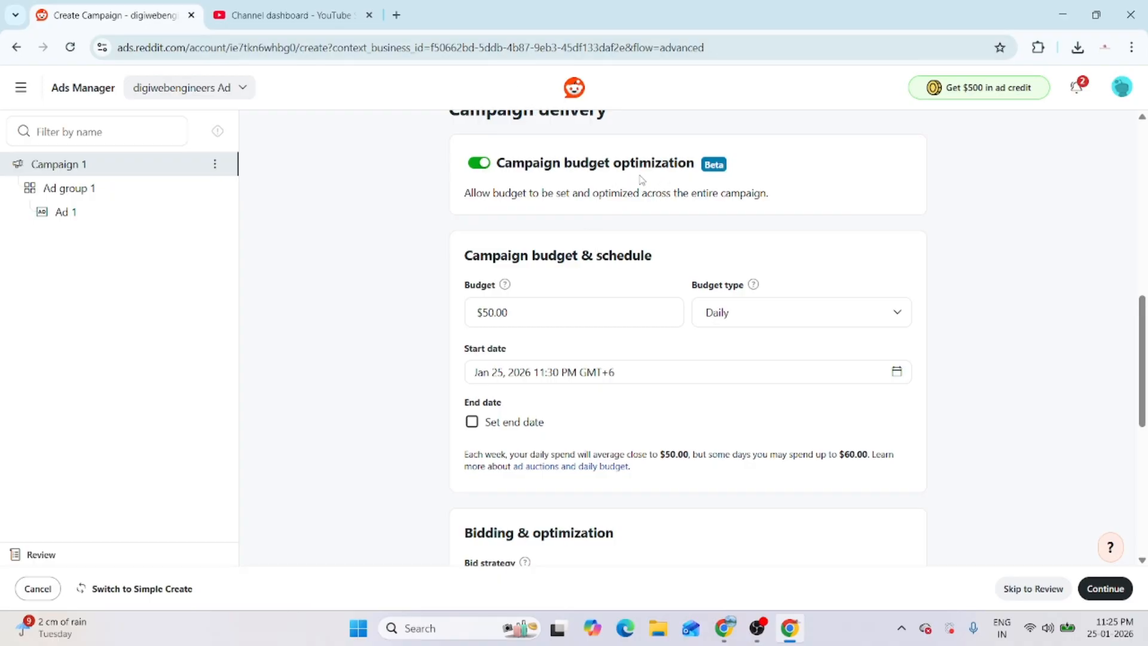
click(479, 164)
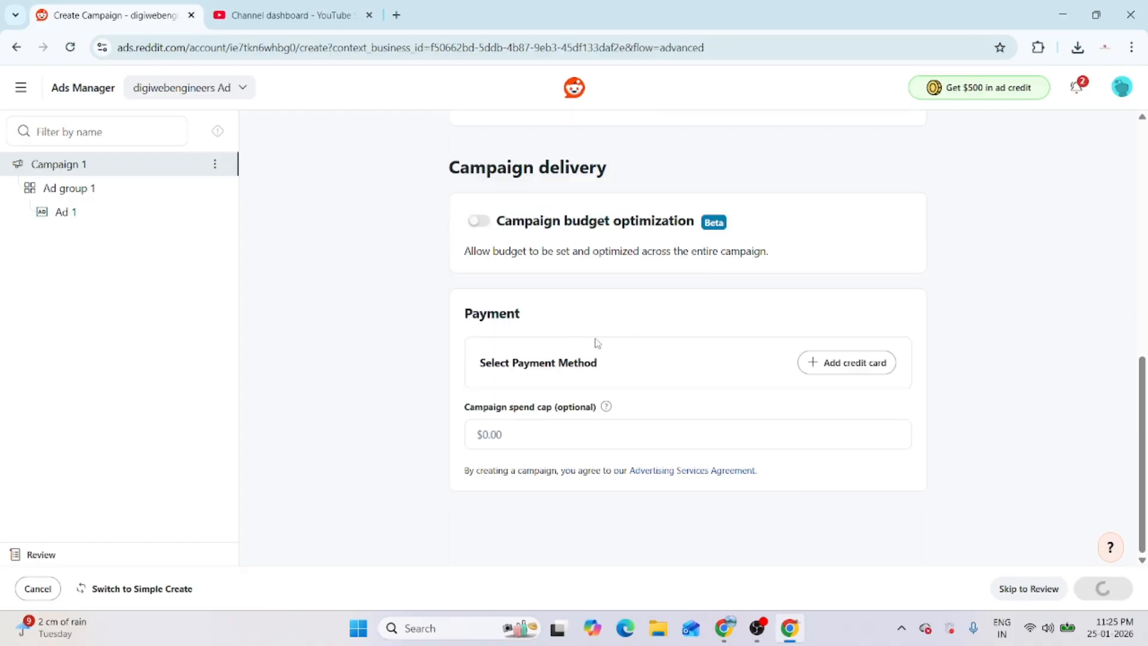
drag(458, 409, 563, 410)
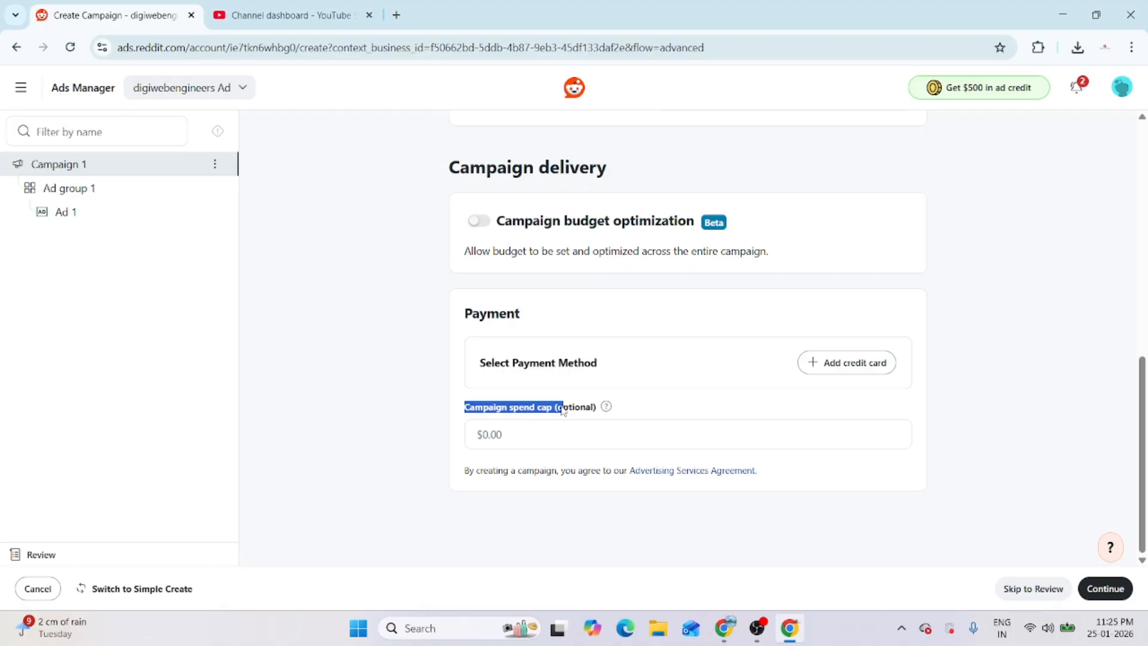
click(482, 223)
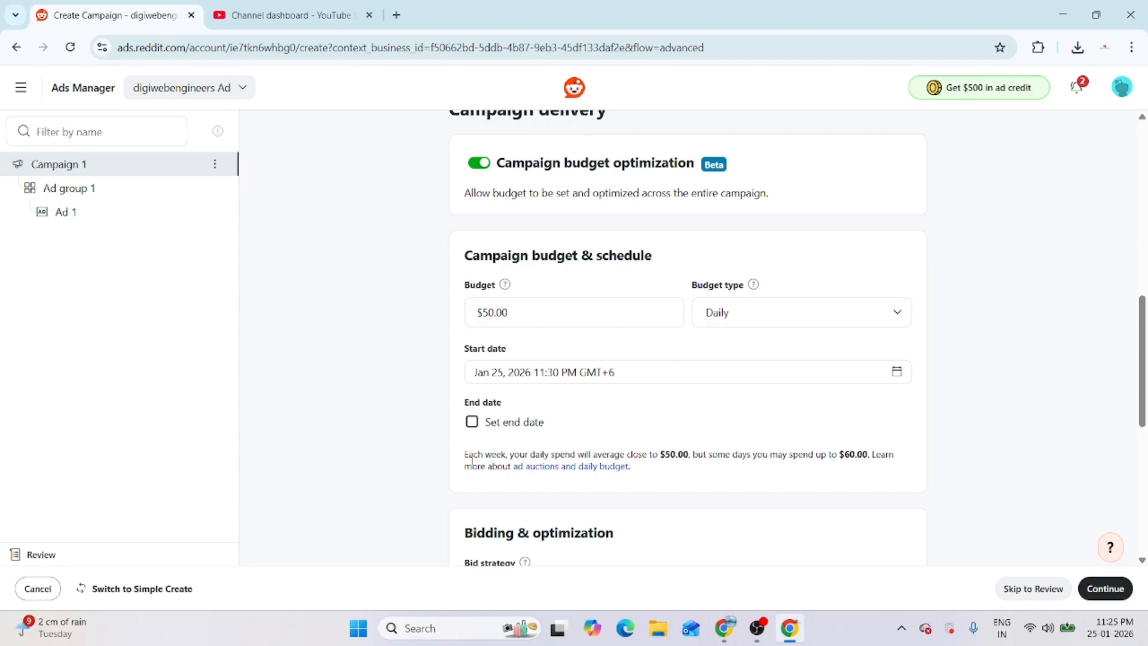
Choose Cost cap as the campaign's bid strategy.
scroll(651, 508, down, 5)
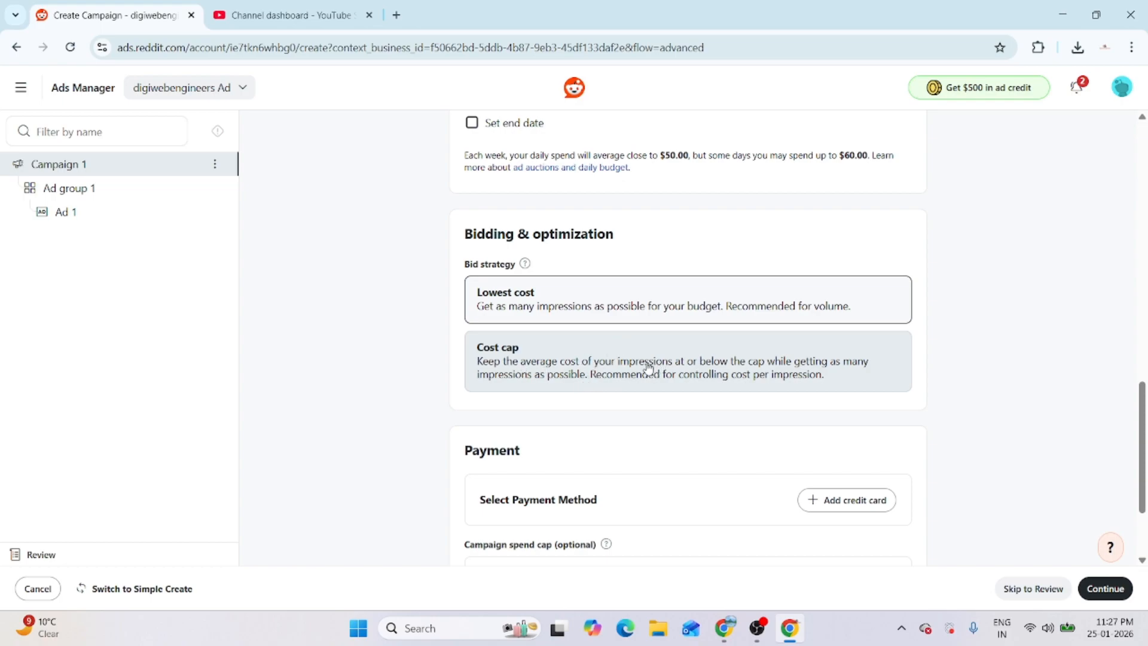
click(520, 361)
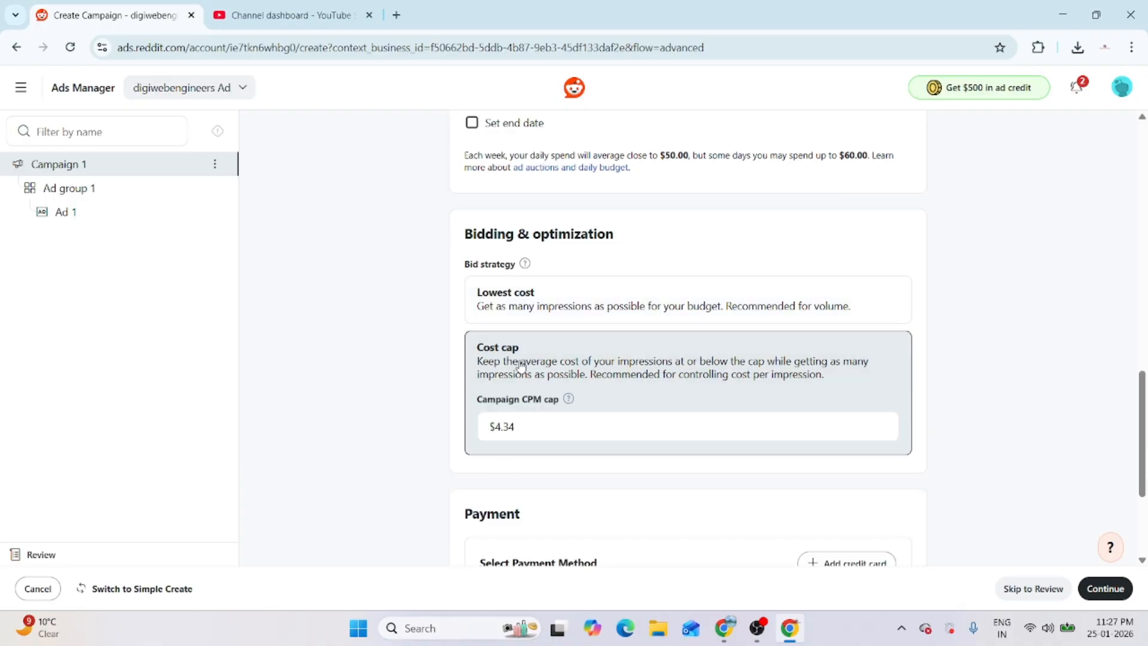
click(502, 427)
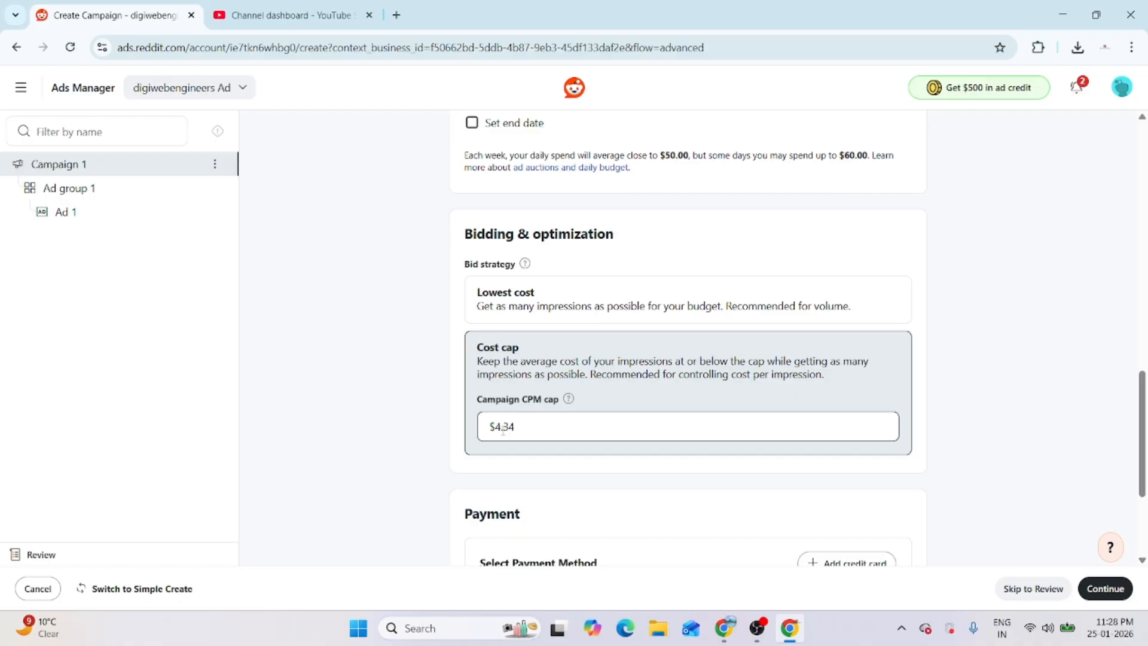
Set the optional campaign spend cap to $500.
scroll(476, 468, down, 3)
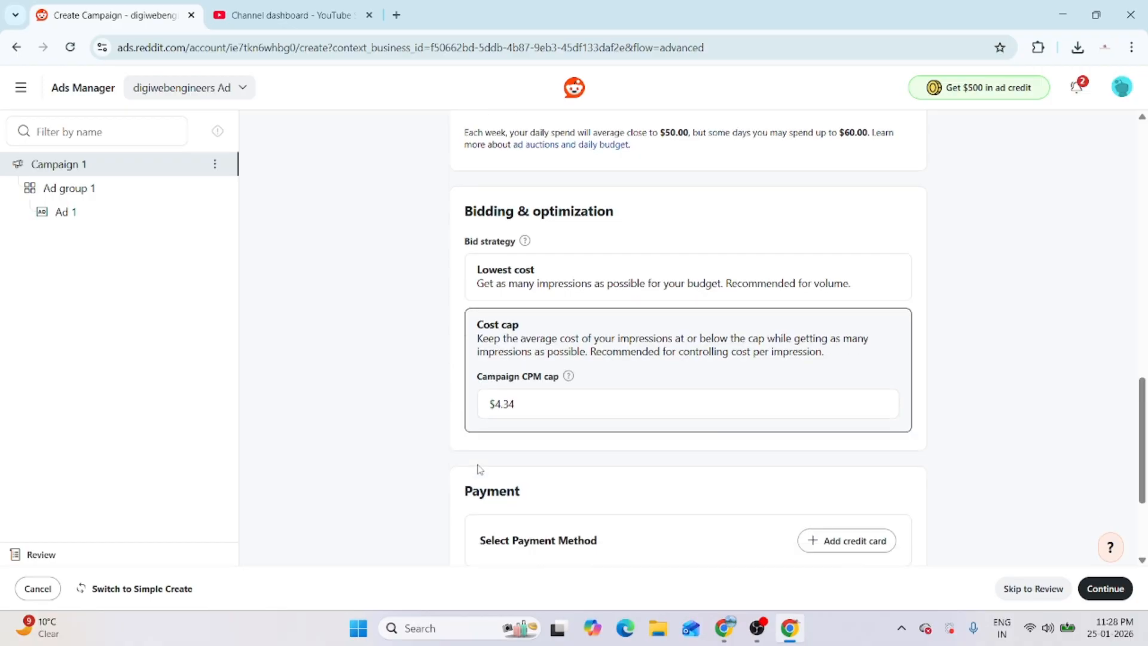
click(520, 440)
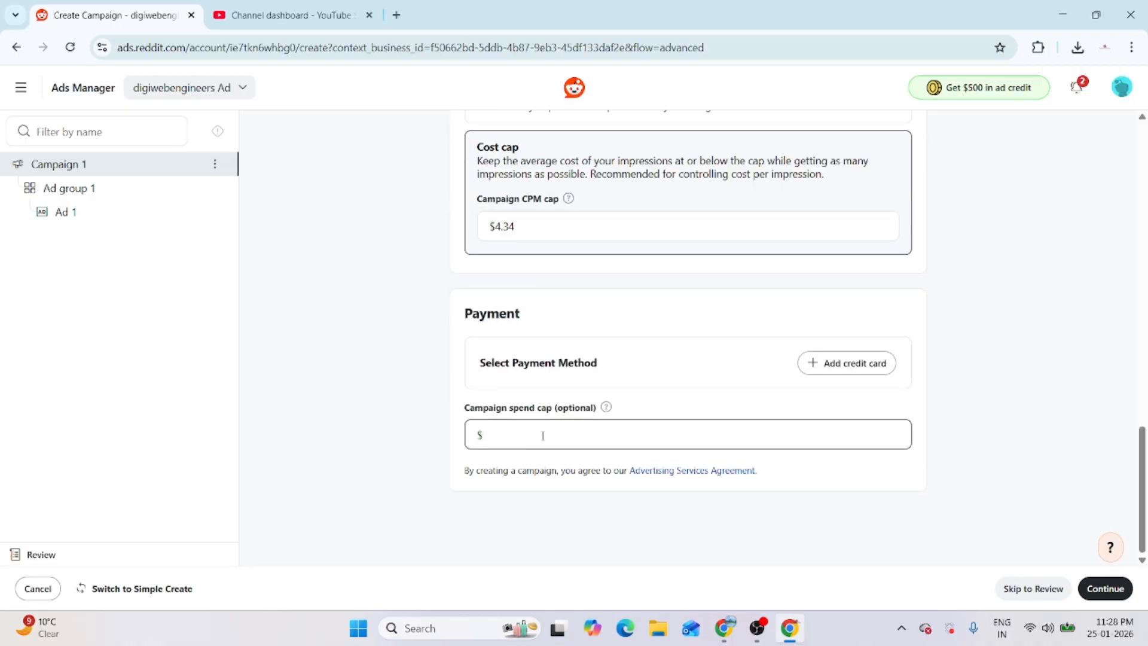
text(500)
click(392, 439)
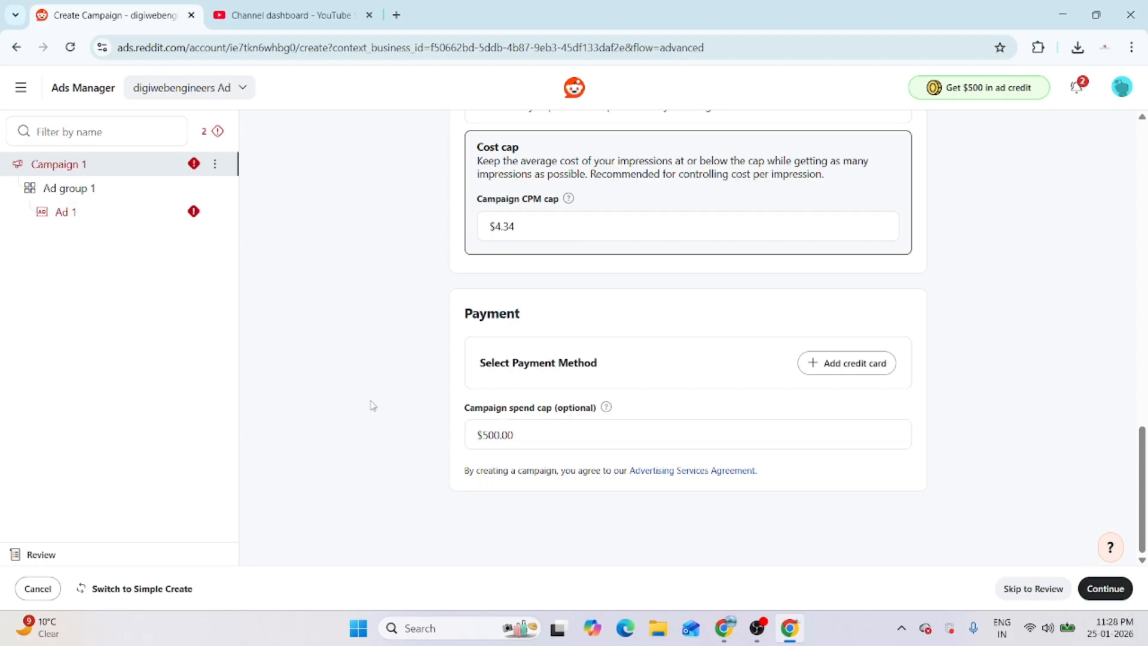
Turn off campaign budget optimization and continue to the ad group setup.
scroll(380, 407, up, 15)
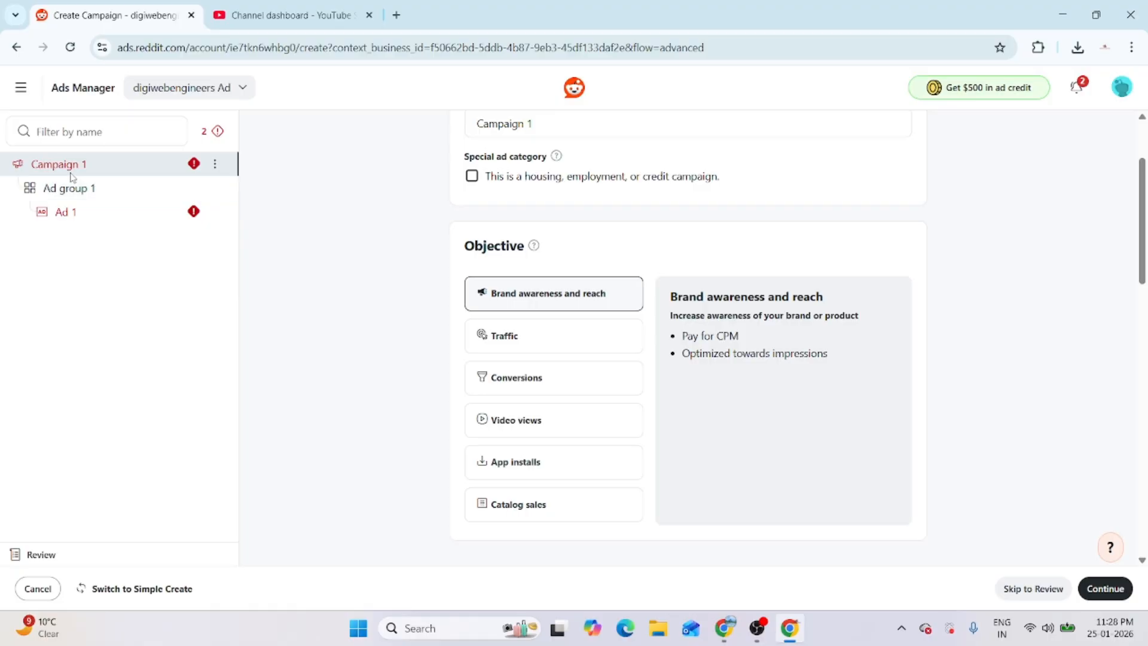
scroll(486, 242, up, 3)
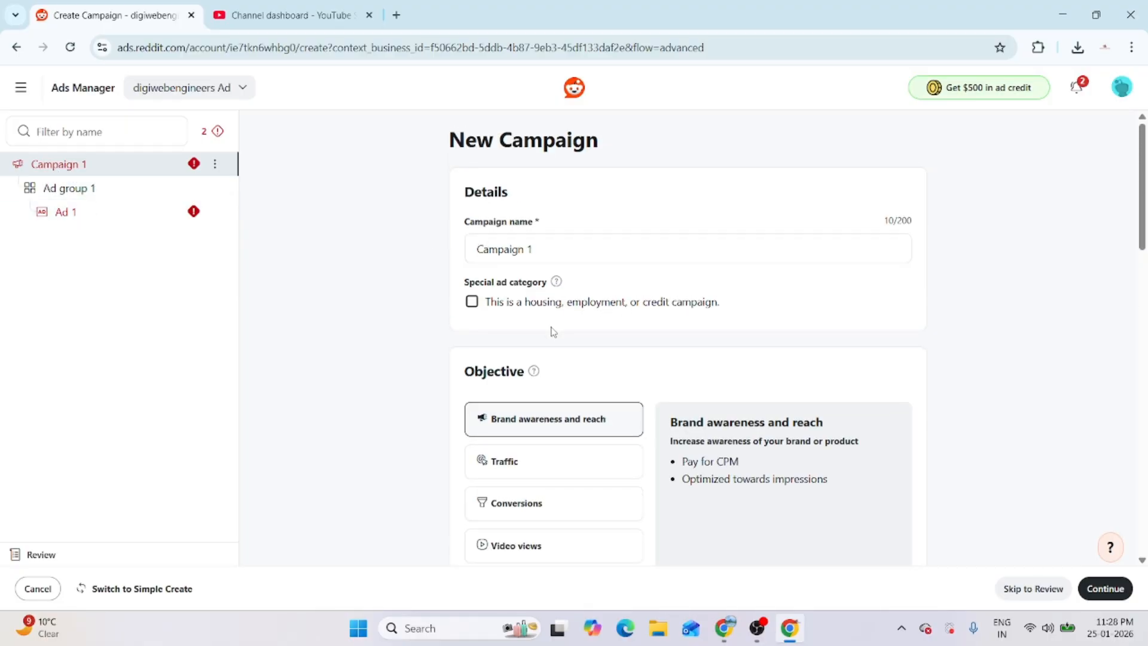
scroll(553, 329, down, 10)
scroll(553, 329, up, 4)
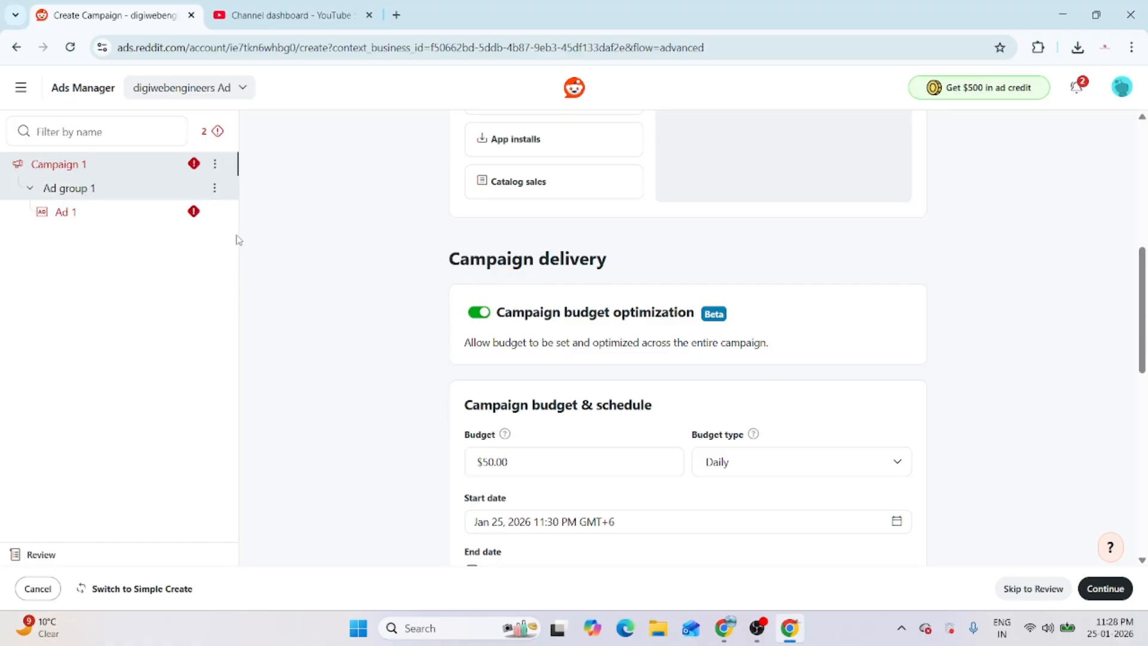
click(480, 313)
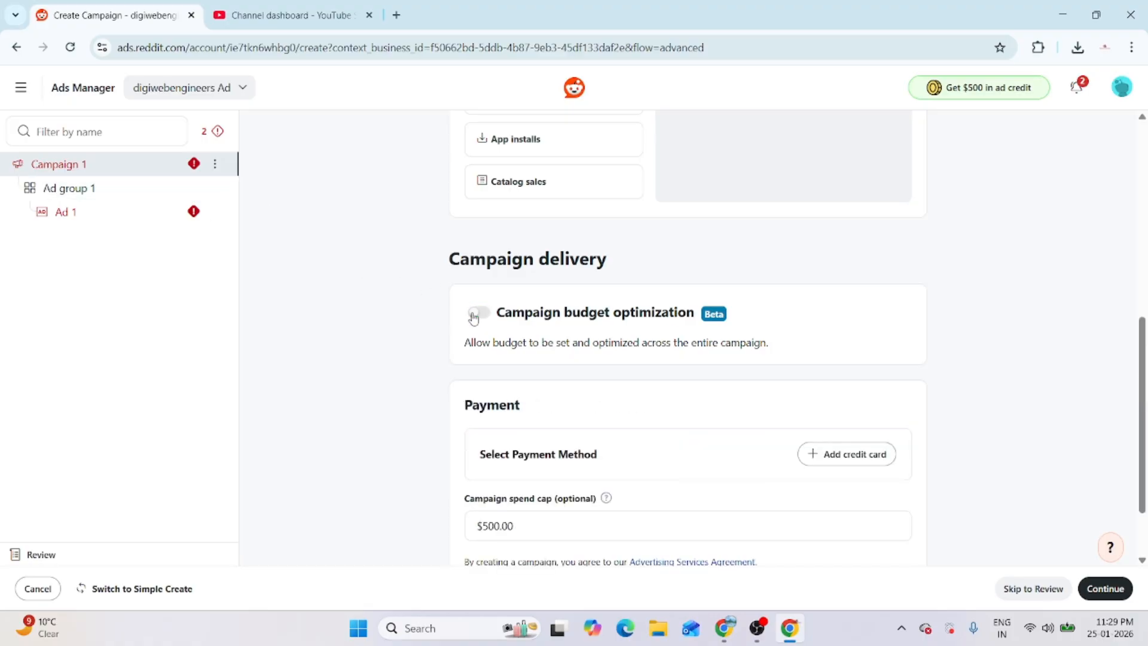
scroll(623, 418, down, 2)
click(1120, 598)
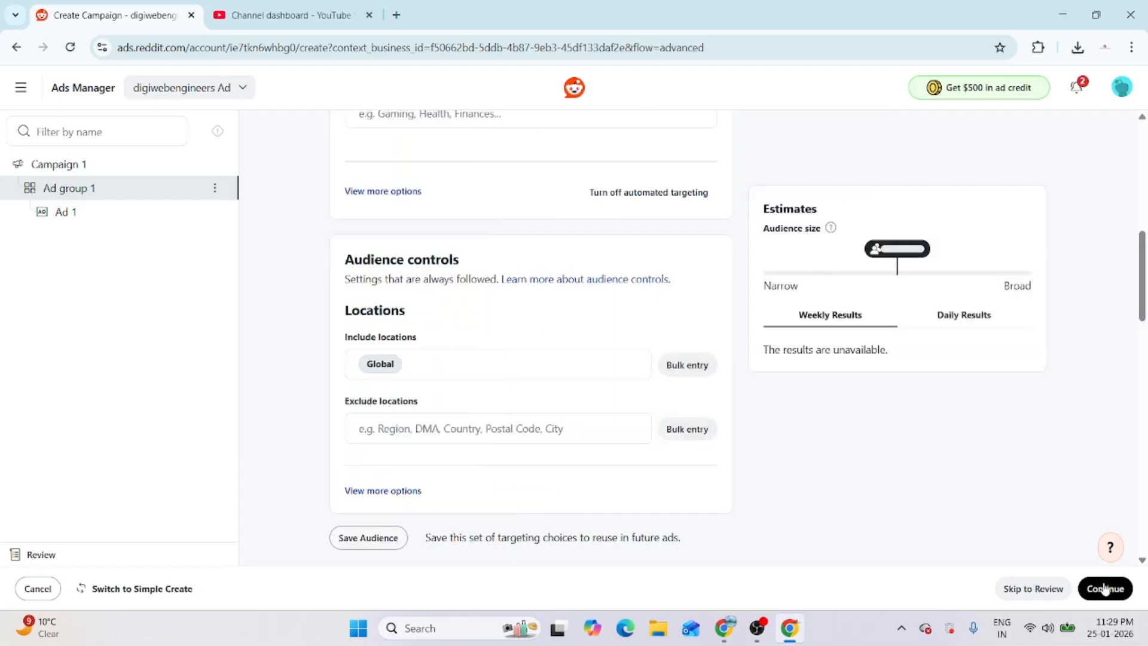
Add "digital marketing" as a keyword in the ad group's audience suggestions.
scroll(417, 314, up, 6)
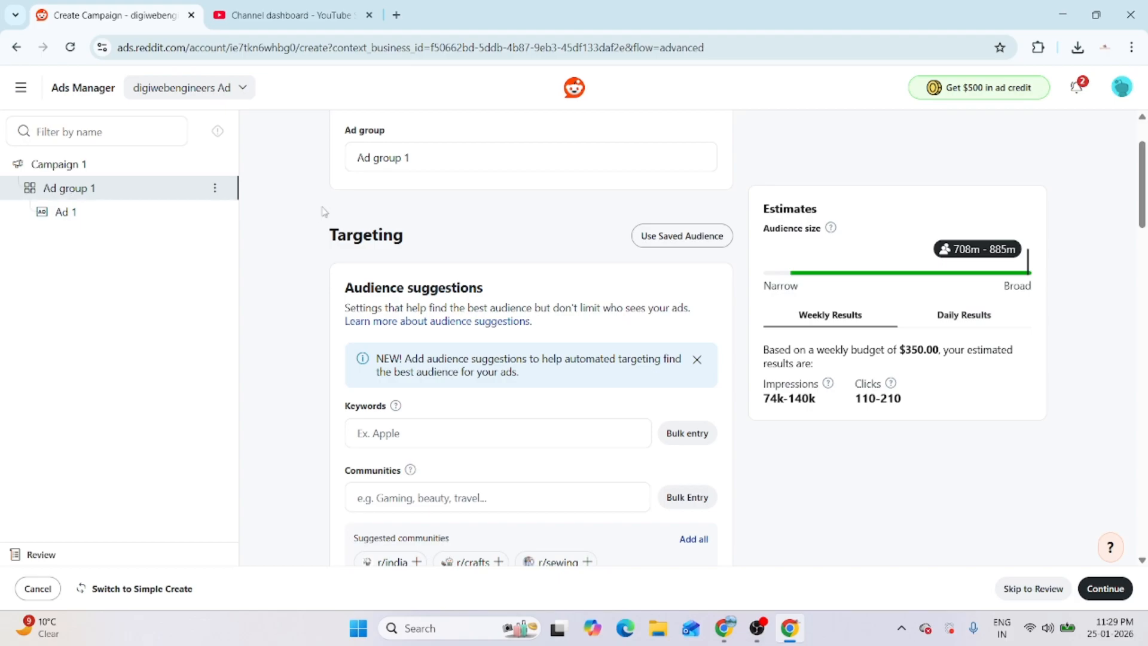
scroll(310, 219, up, 2)
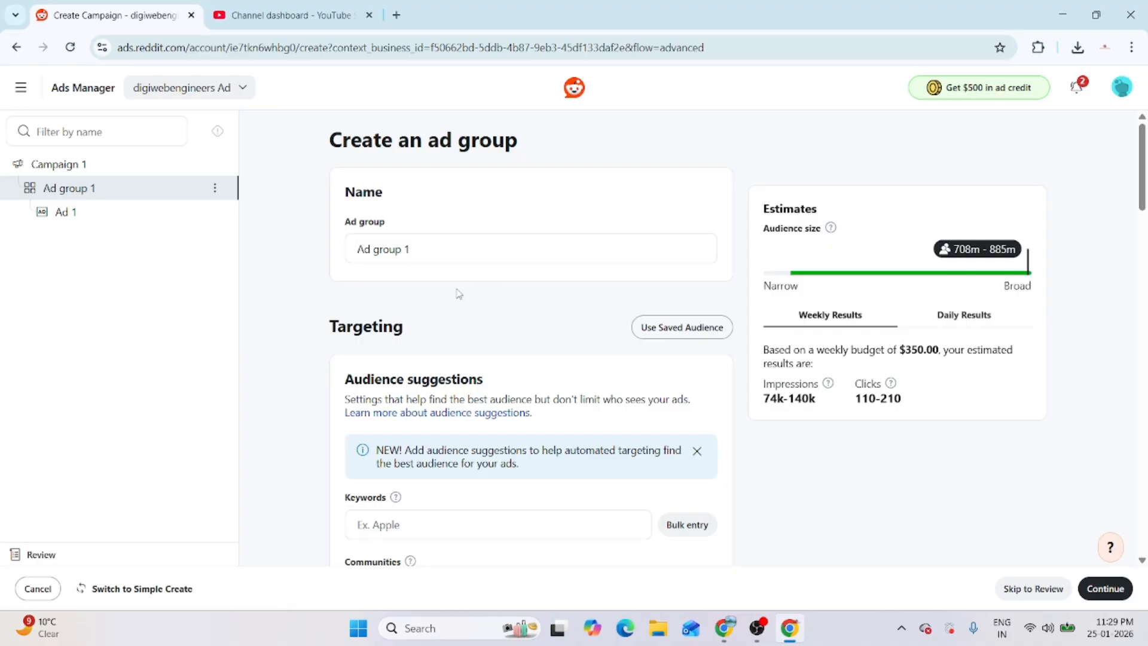
scroll(460, 293, down, 2)
scroll(531, 361, down, 1)
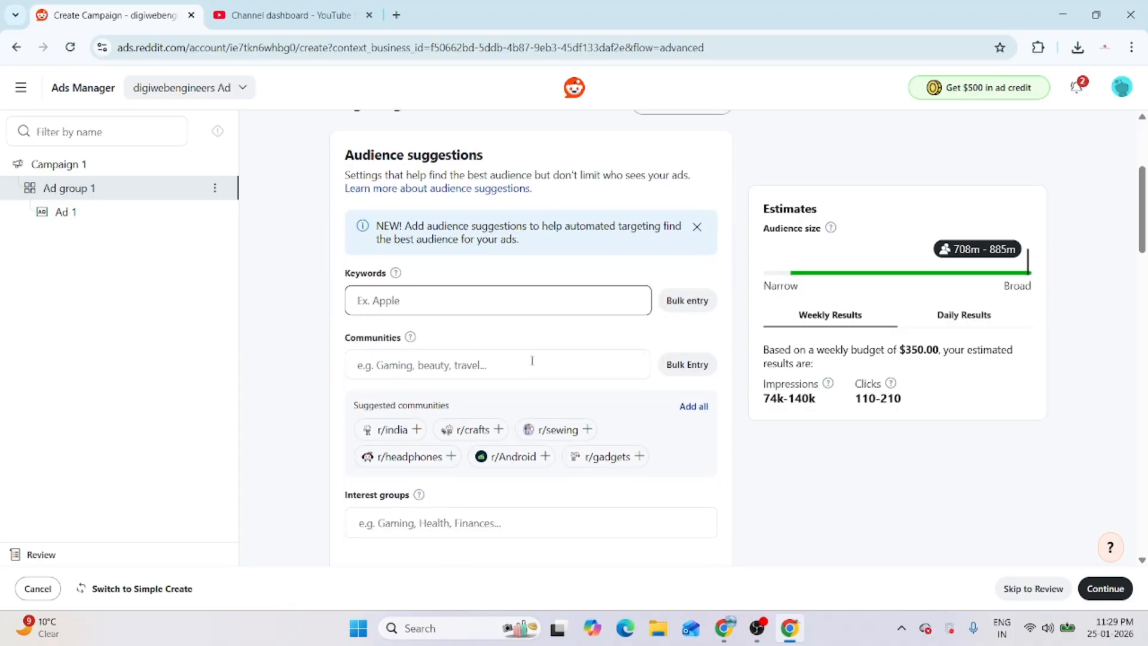
click(422, 300)
text(digital marketing)
key(Return)
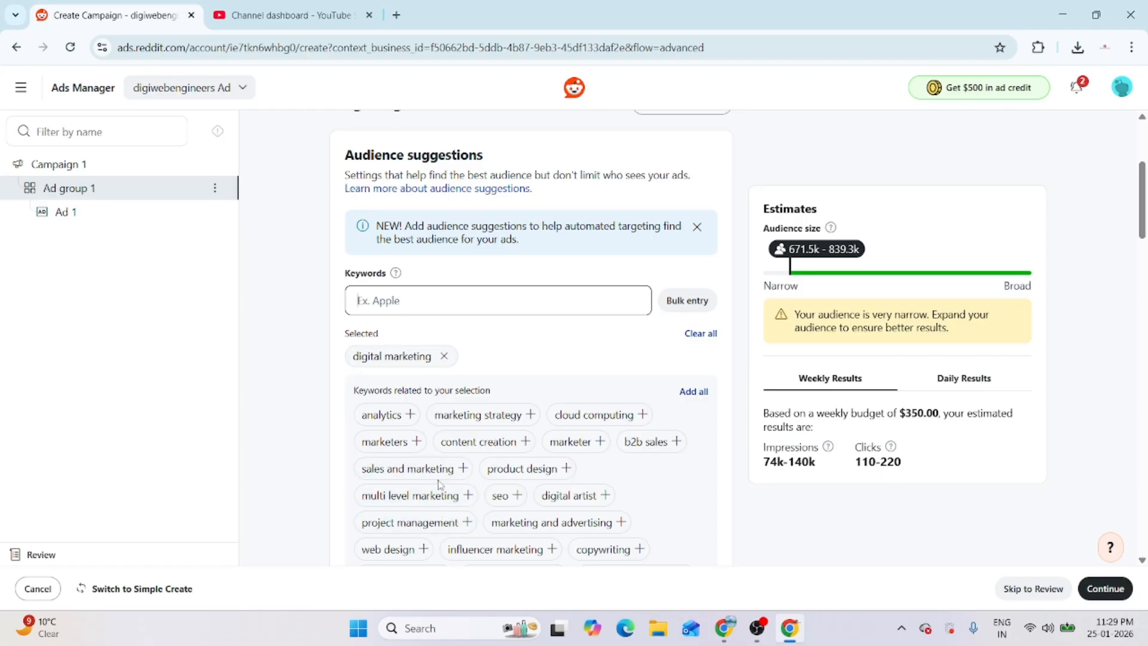
Add the suggested related keywords analytics, marketing strategy, marketers and web design to the audience.
click(399, 419)
click(410, 418)
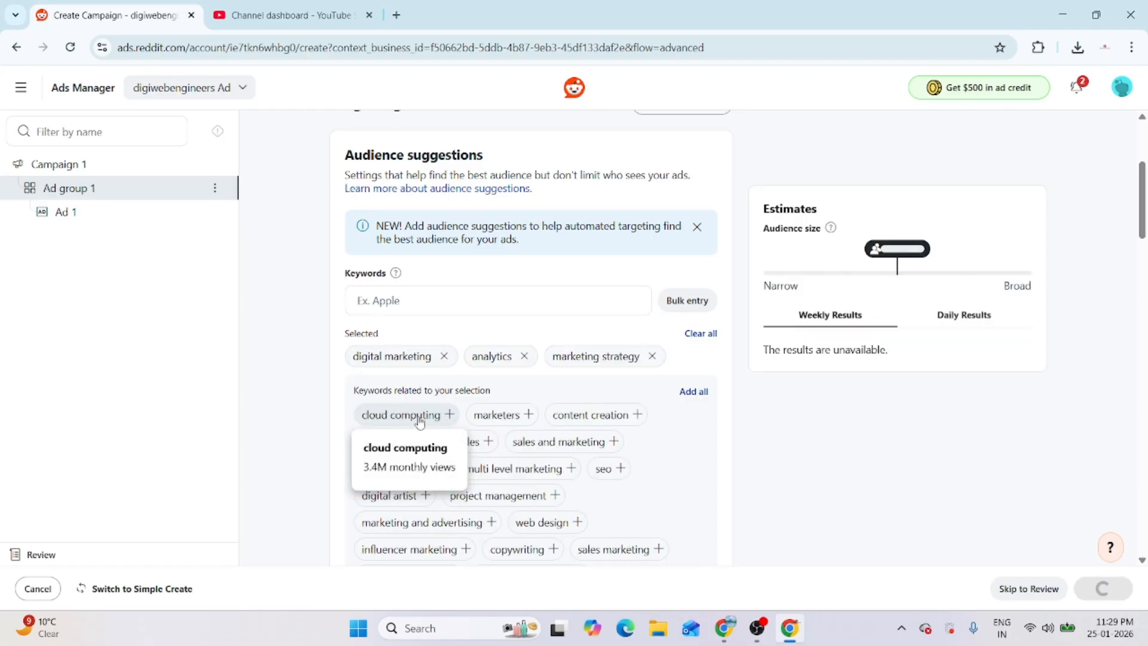
click(679, 415)
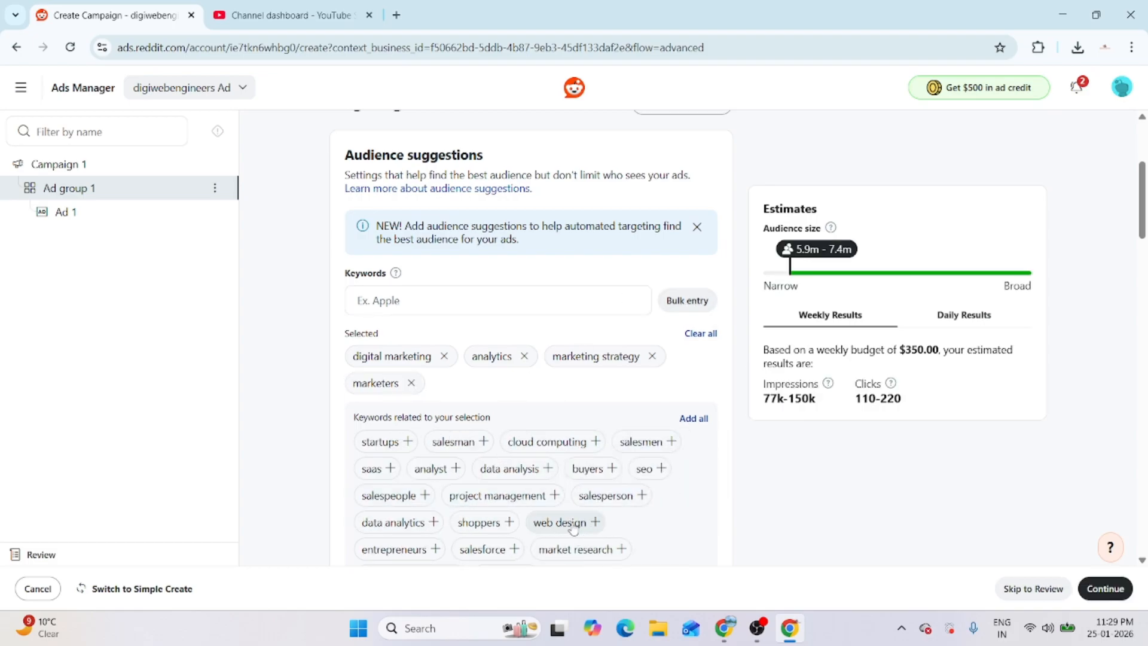
click(595, 522)
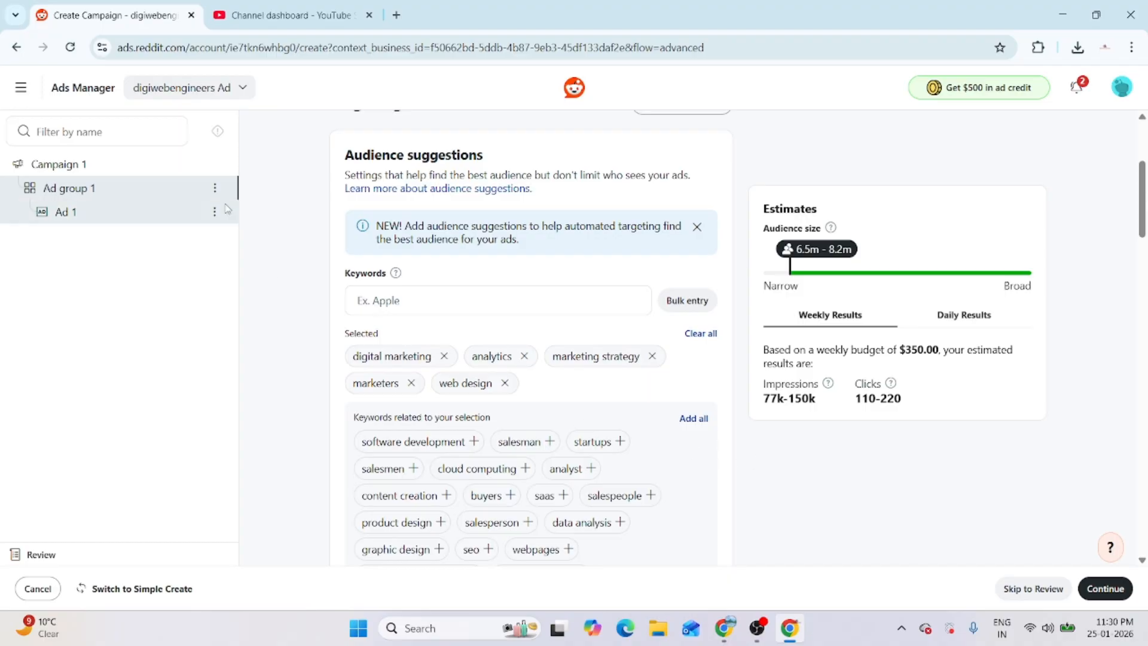
Add the communities r/DigitalMarketing, r/digital_marketing and r/SEO_Digital_Marketing to the ad group's audience suggestions.
scroll(561, 432, down, 5)
click(415, 372)
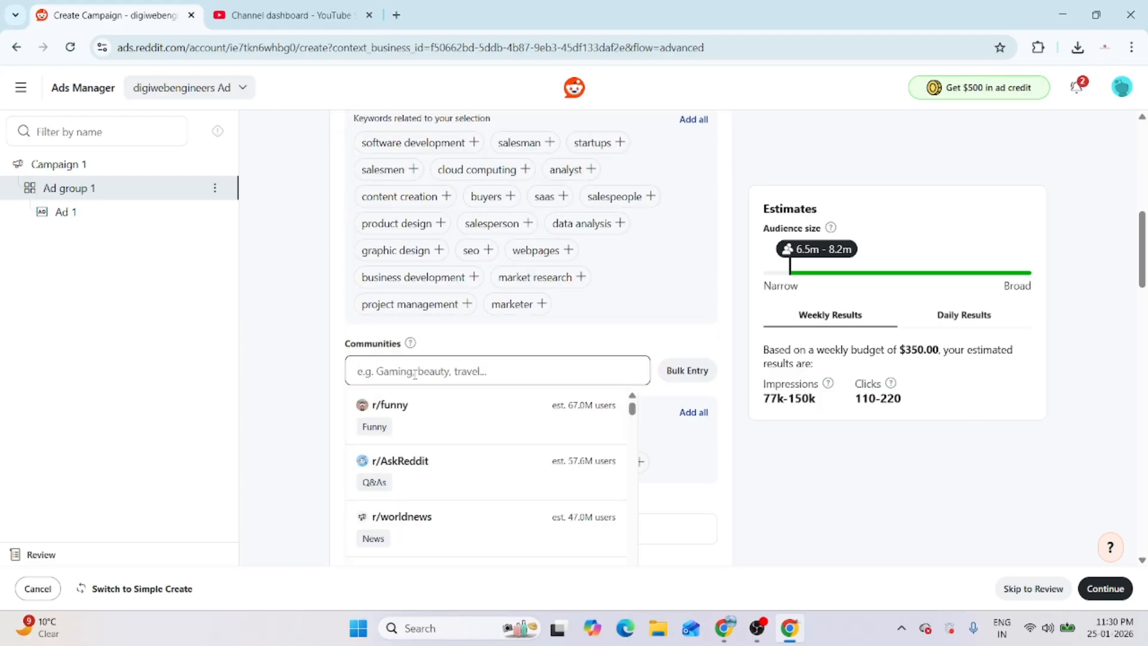
text(digitalmarketing)
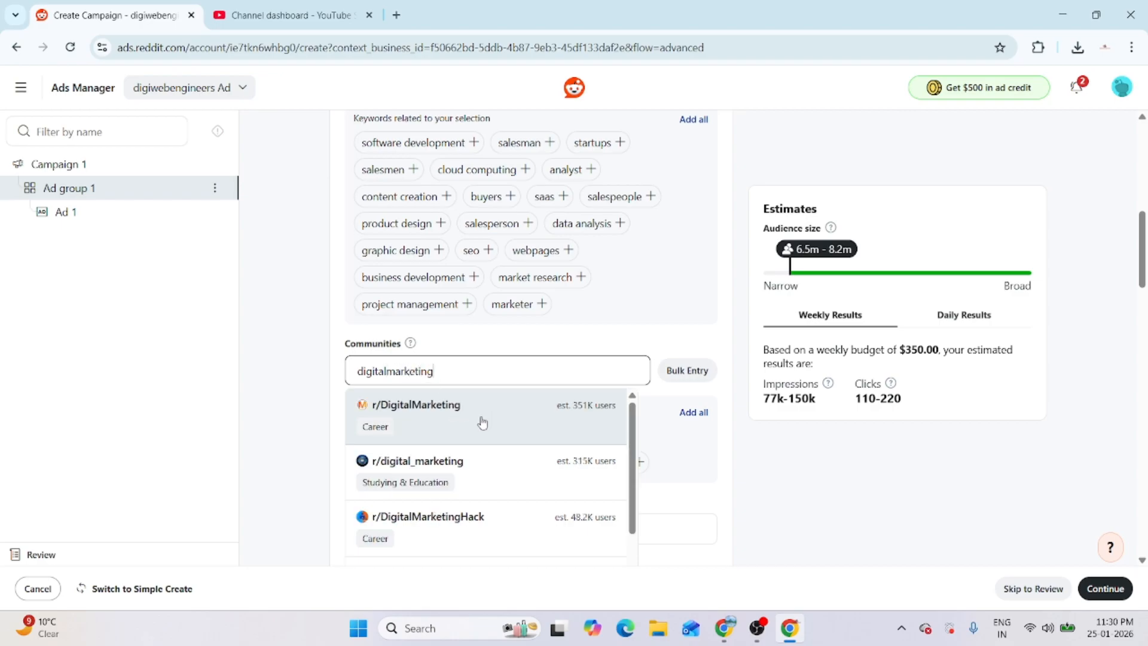
click(473, 416)
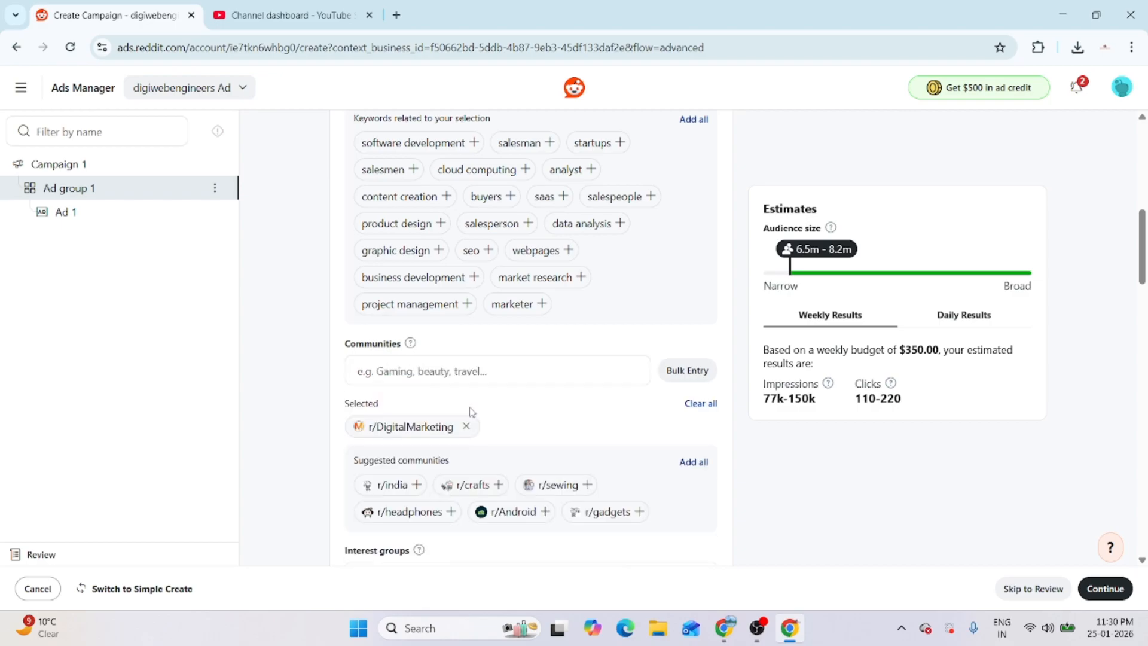
scroll(506, 513, down, 2)
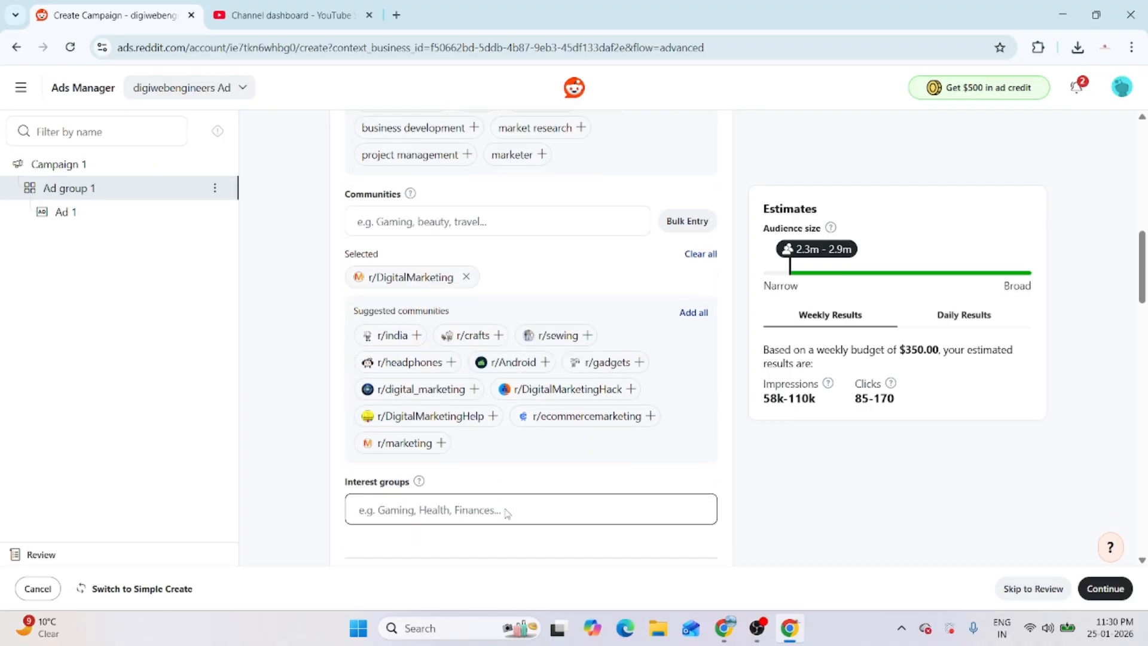
click(450, 396)
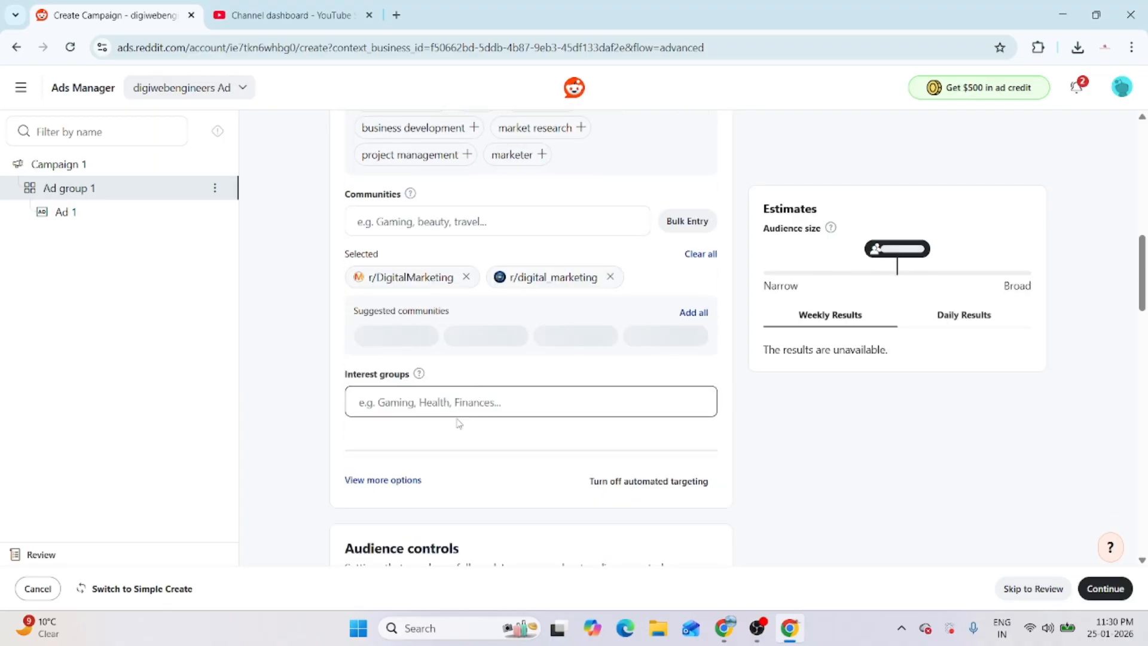
click(573, 419)
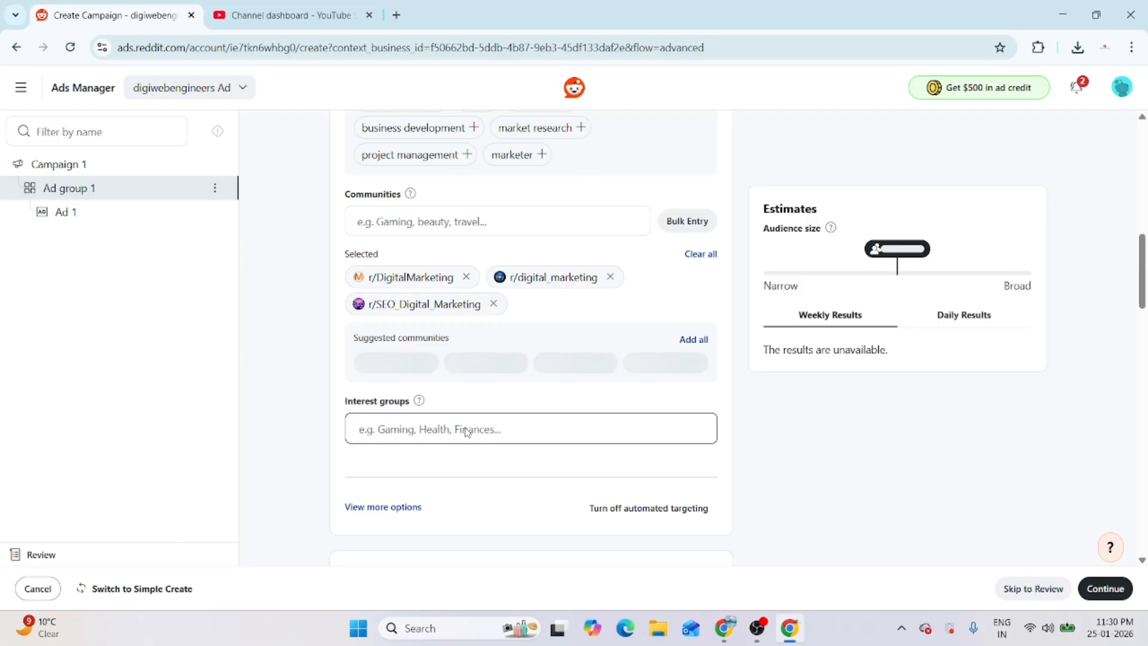
Add the suggested communities r/DigitalMarketingHack, r/DigitalMarketingHelp and r/MarketingHelp to the ad group's audience.
click(454, 417)
click(455, 418)
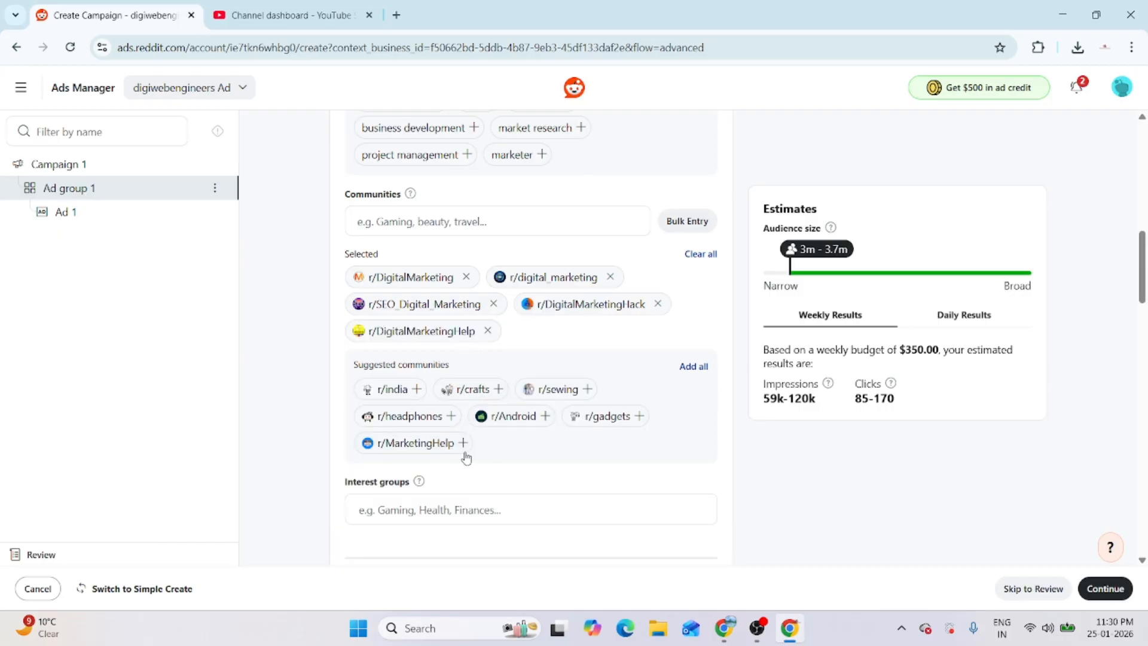
click(443, 443)
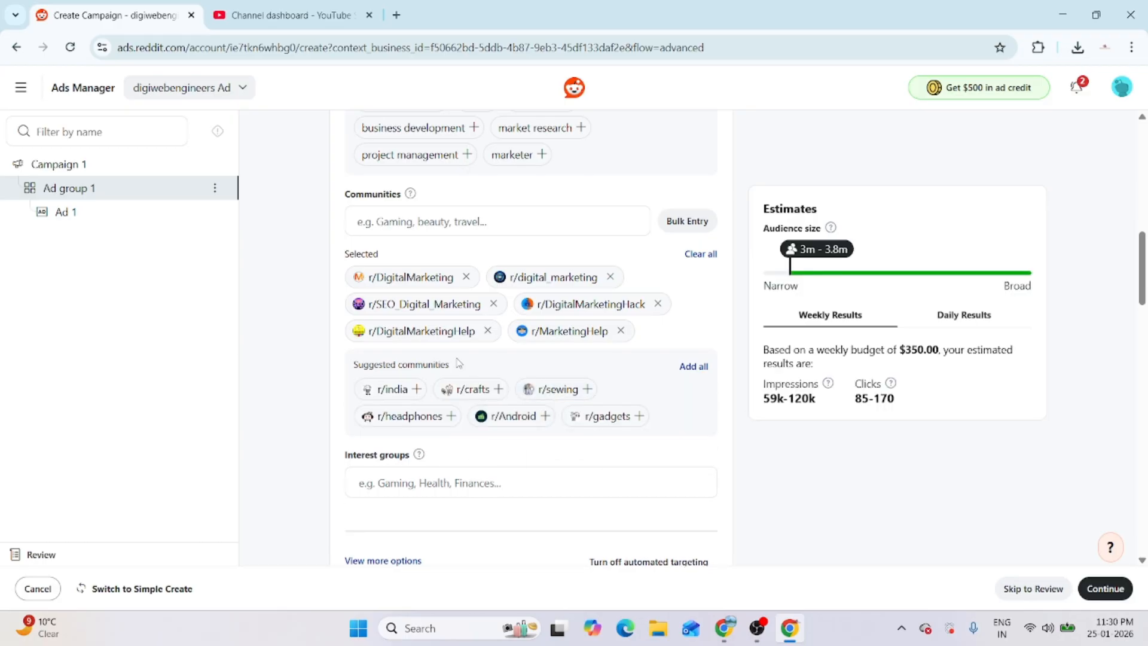
Add the interest groups Industries and Technology & Computing to the ad group's audience suggestions.
scroll(467, 365, down, 4)
click(461, 259)
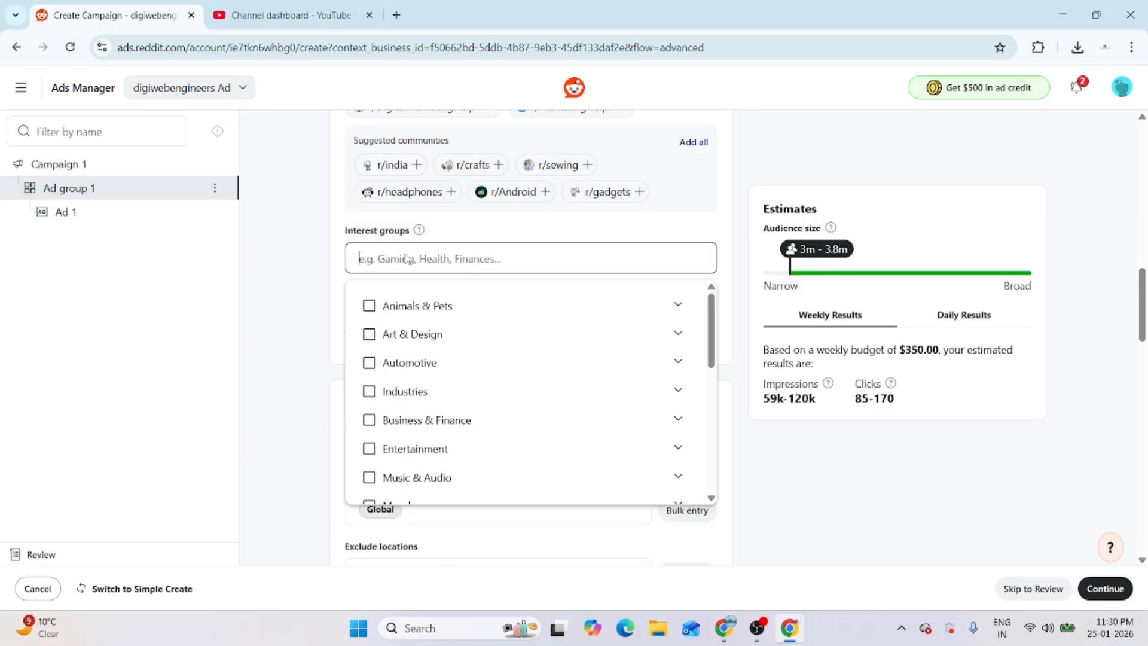
click(369, 391)
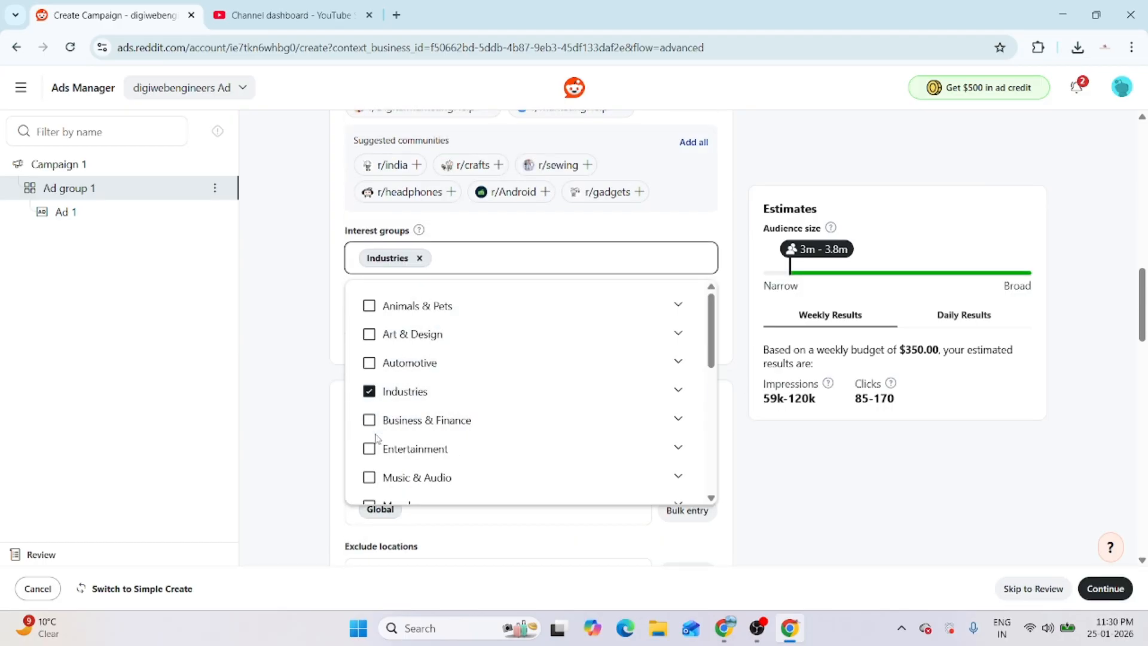
scroll(458, 434, down, 5)
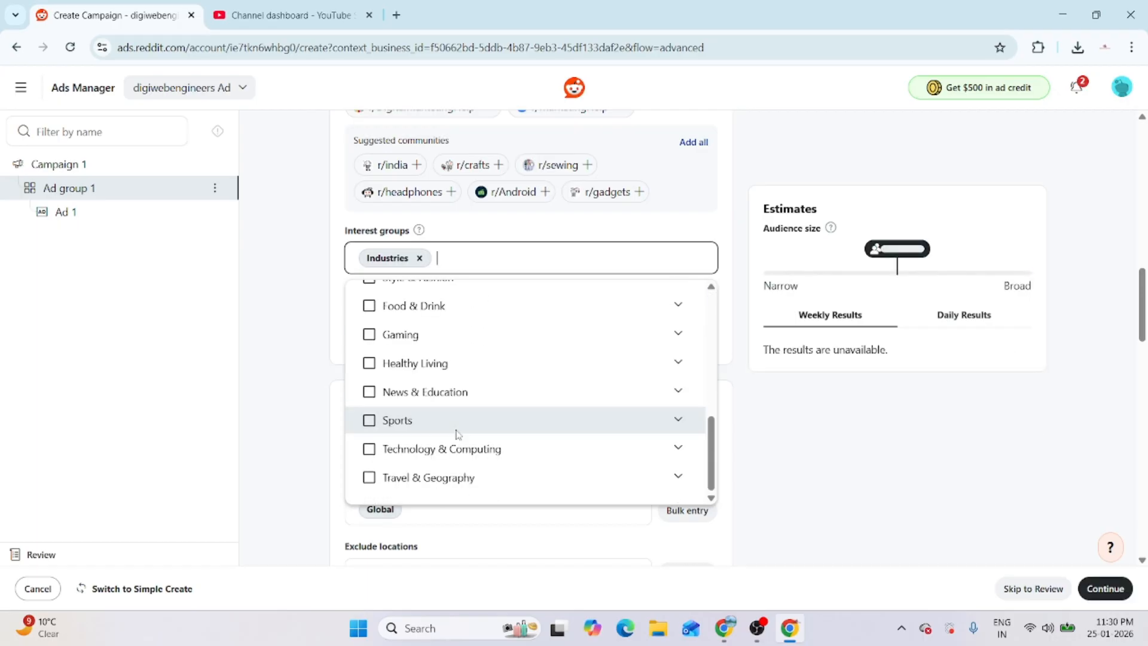
click(516, 449)
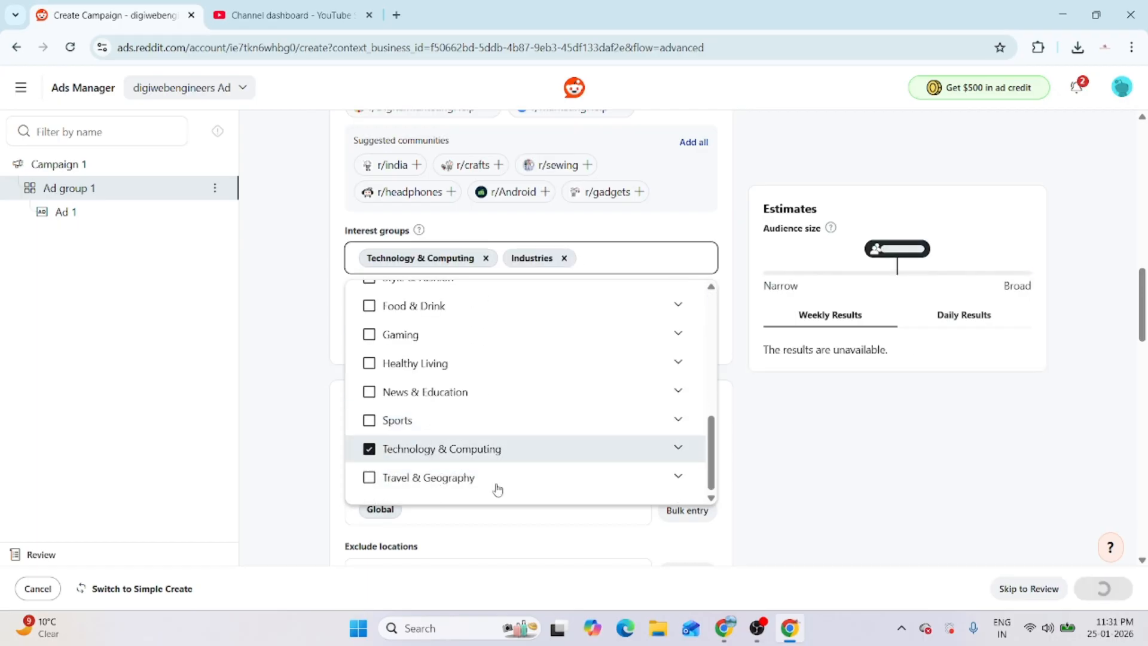
scroll(458, 494, up, 5)
click(310, 401)
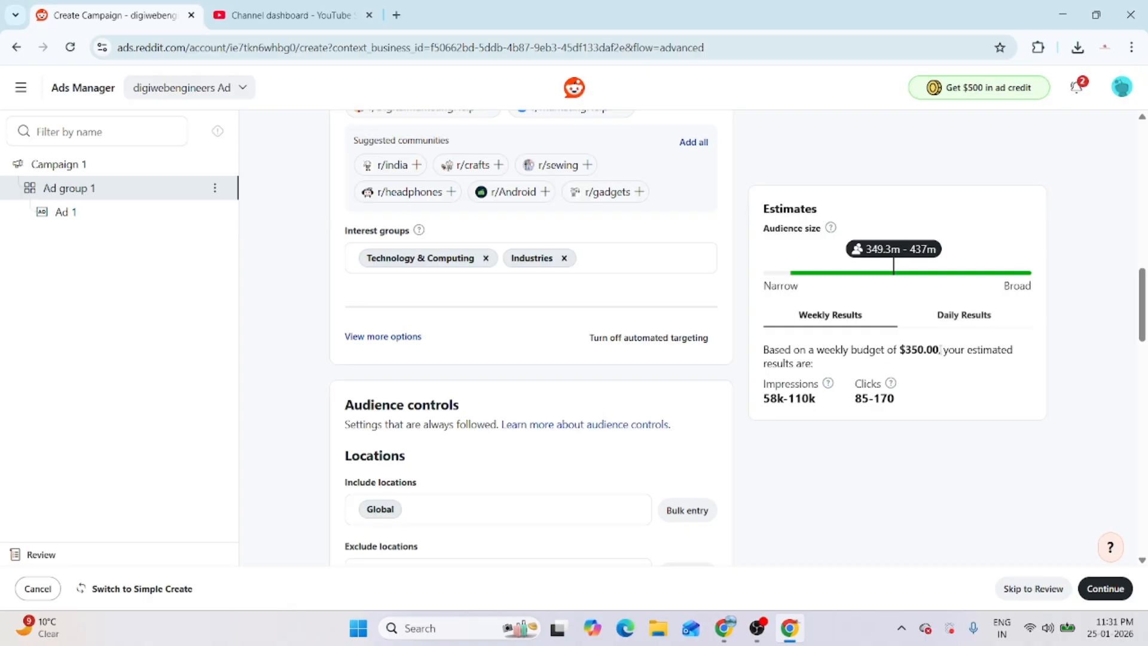
Try the India postal code 282001 as an included location in the audience controls, and remove it again.
scroll(422, 399, down, 2)
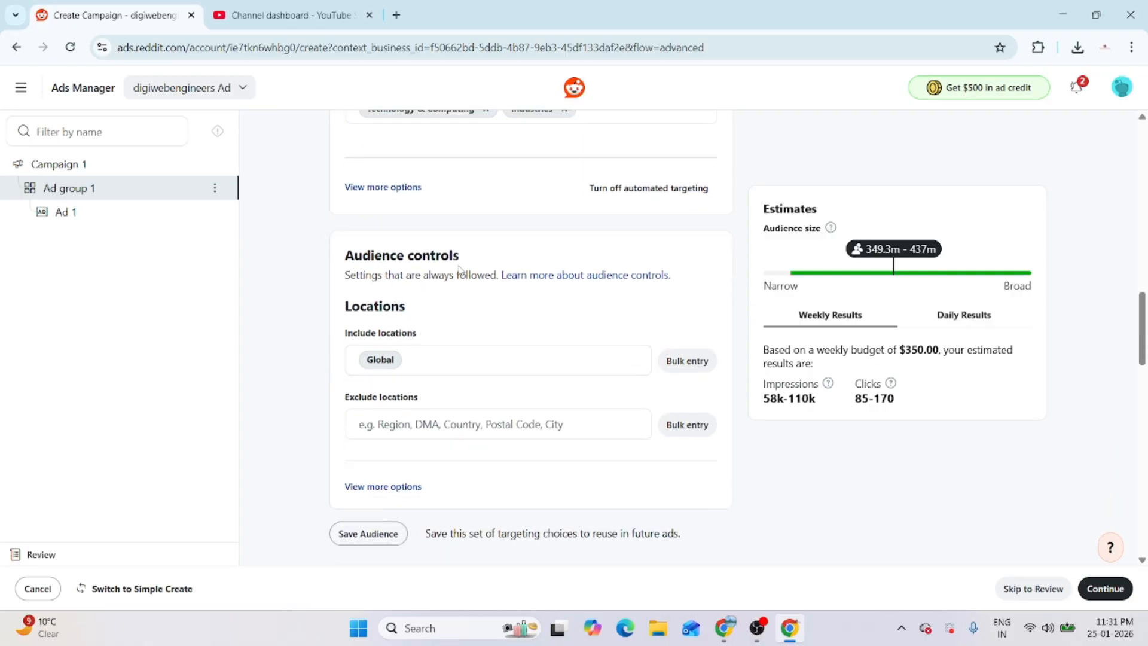
click(425, 362)
text(282001)
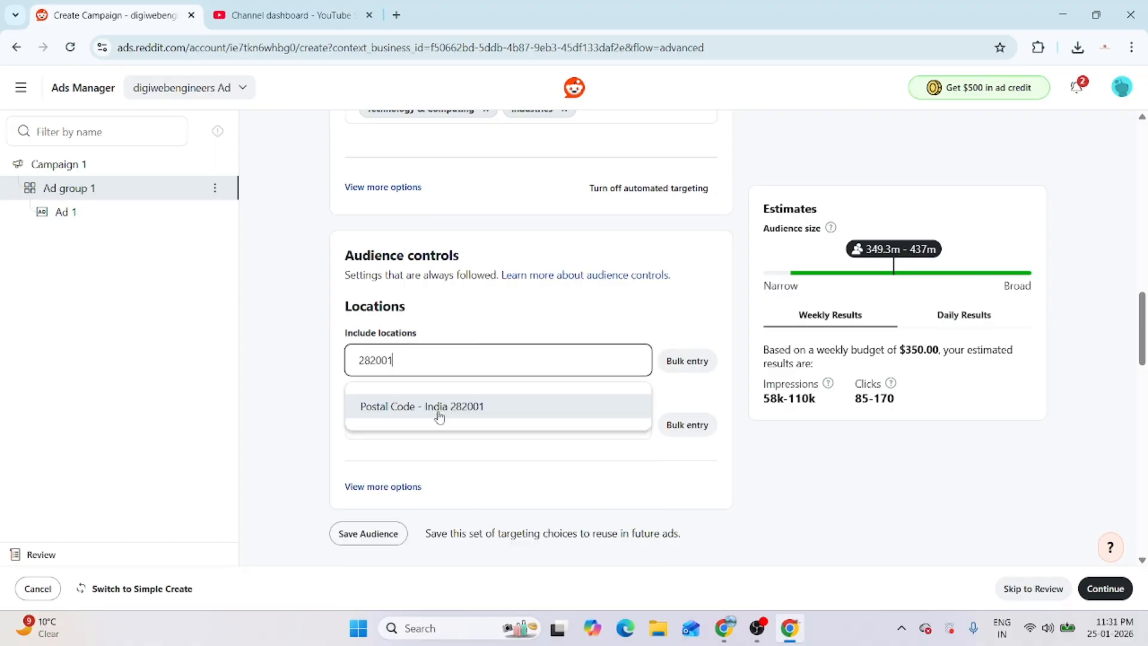
click(439, 412)
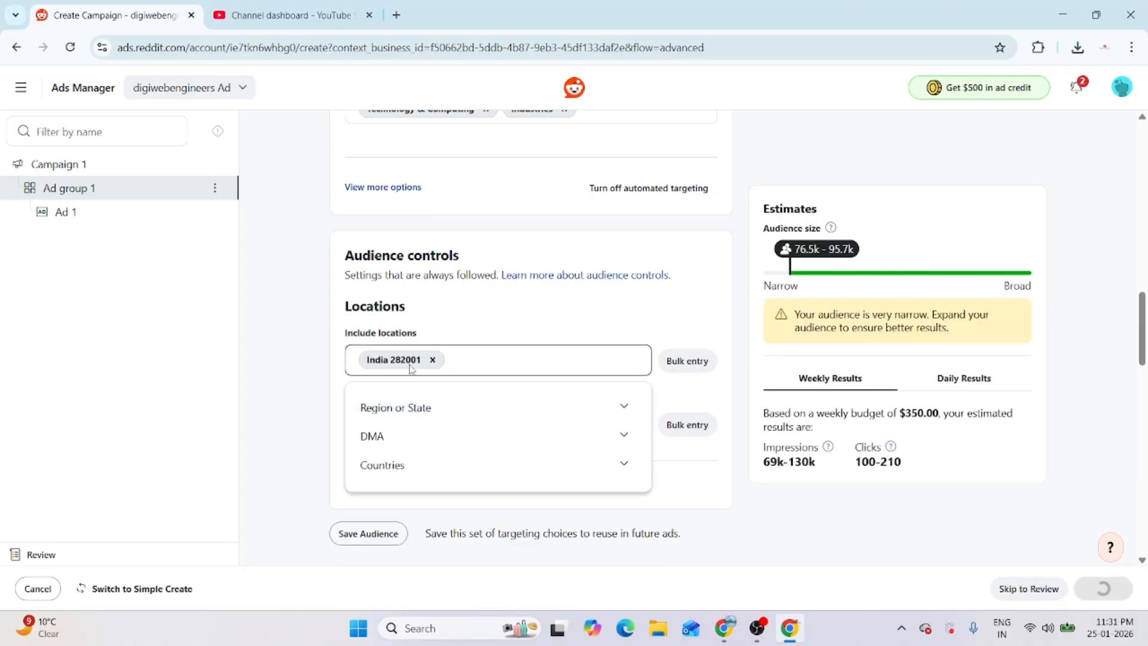
click(472, 362)
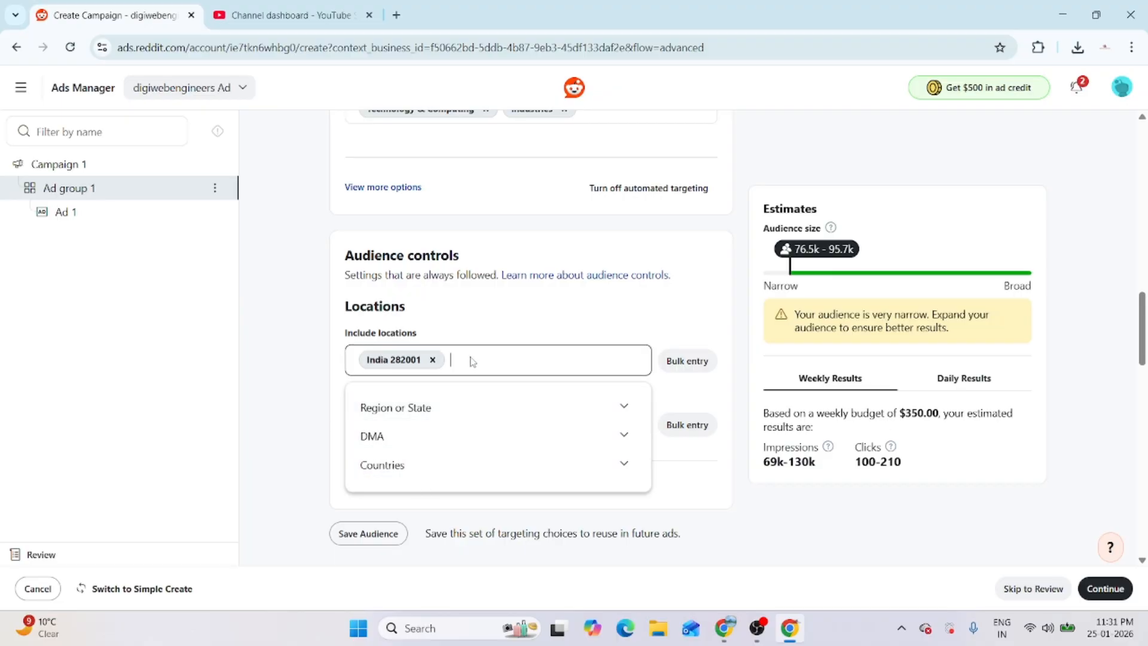
click(432, 359)
Try the whole country of India as an included location, and remove it again.
text(indi)
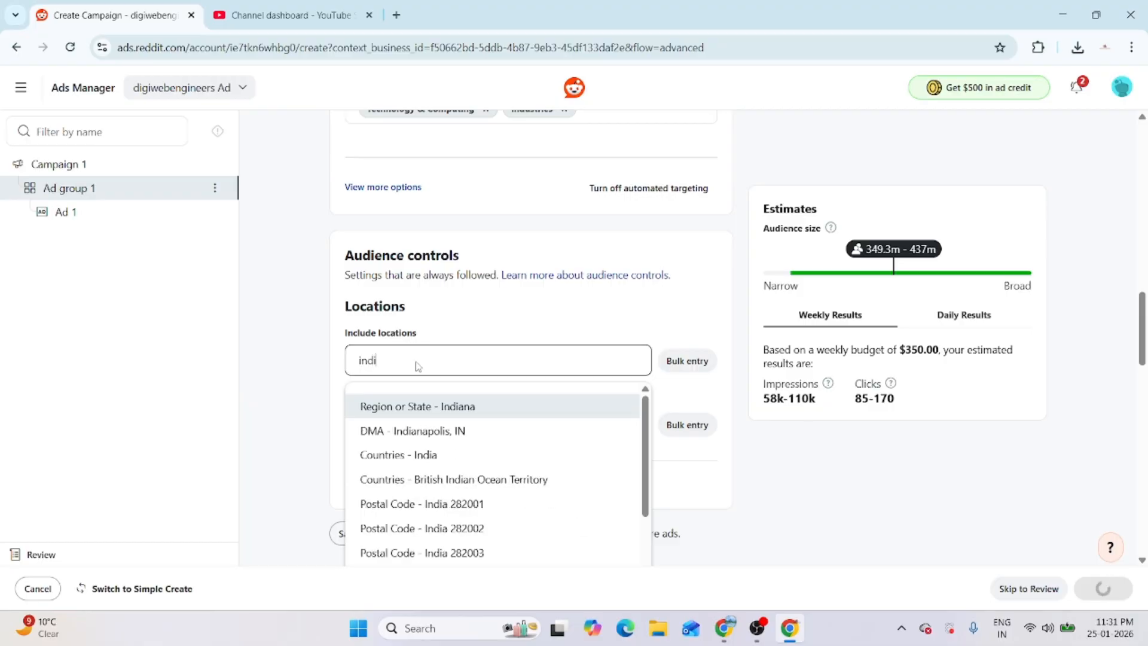
click(423, 455)
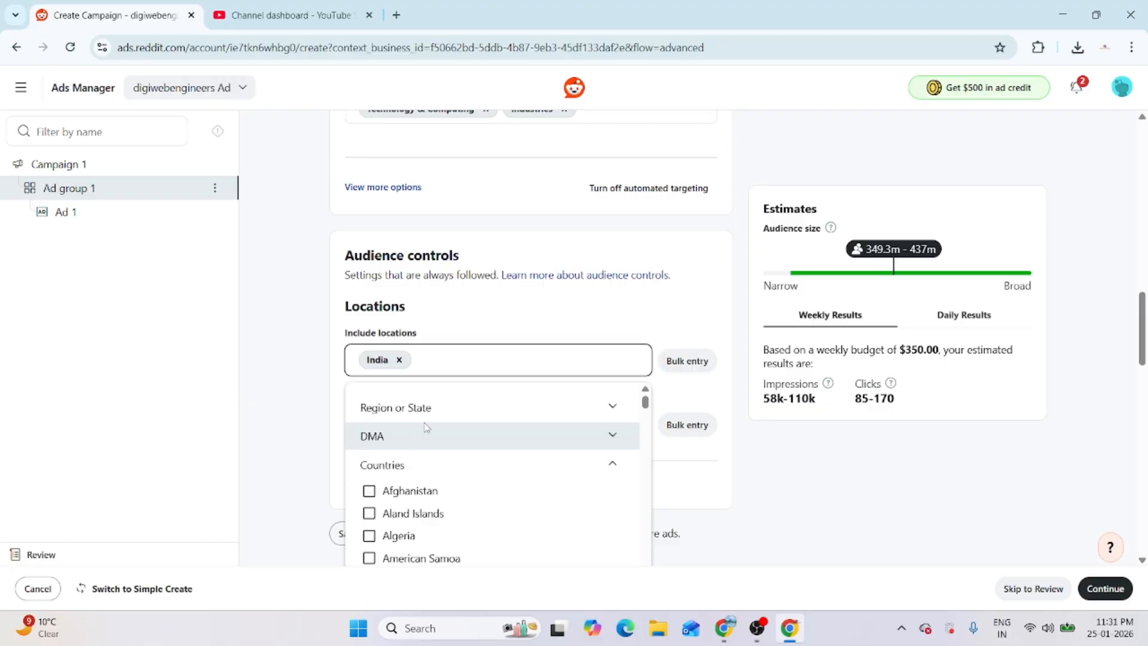
click(399, 361)
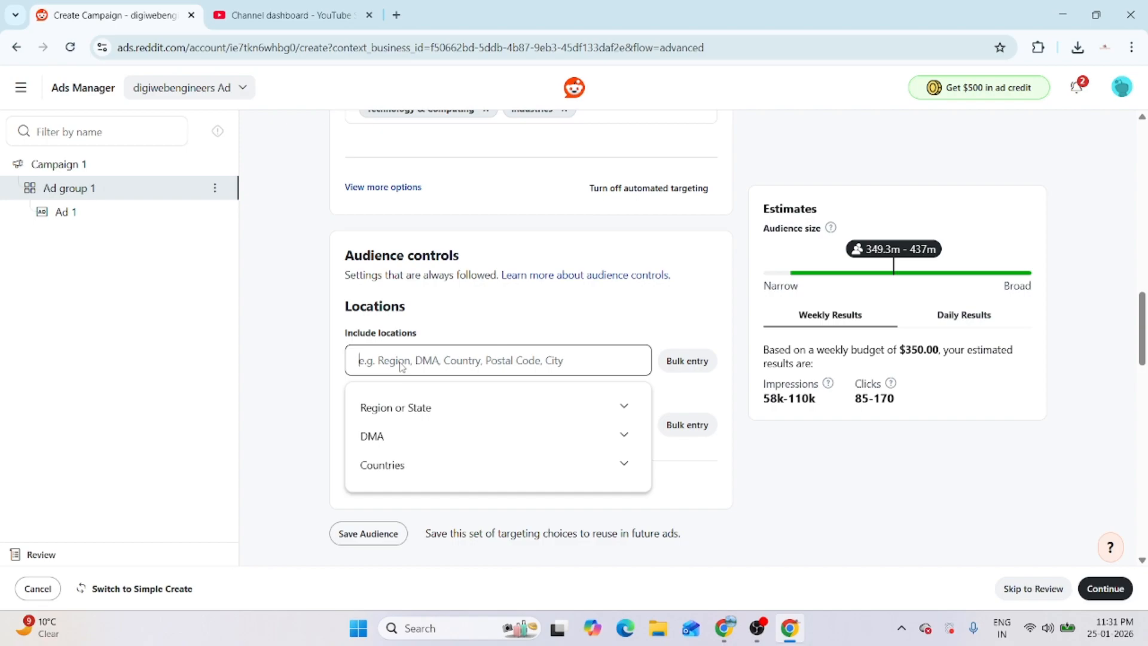
Include the city Jaipur, Rajasthan, IN and the region Delhi, IN as target locations.
text(jaipur)
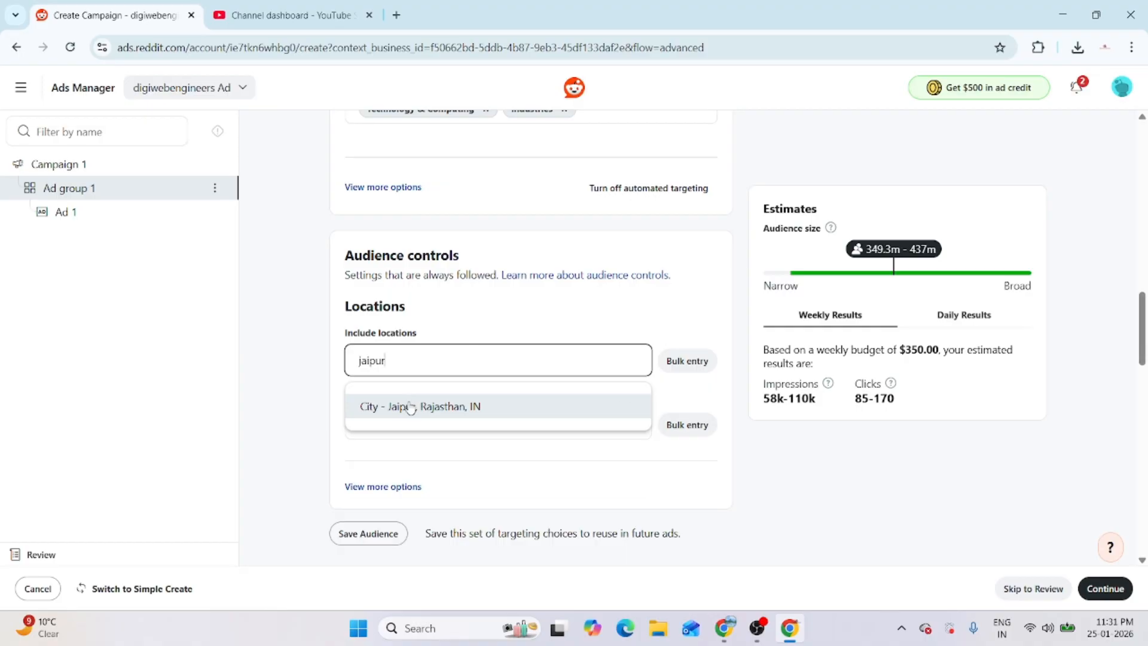
click(409, 405)
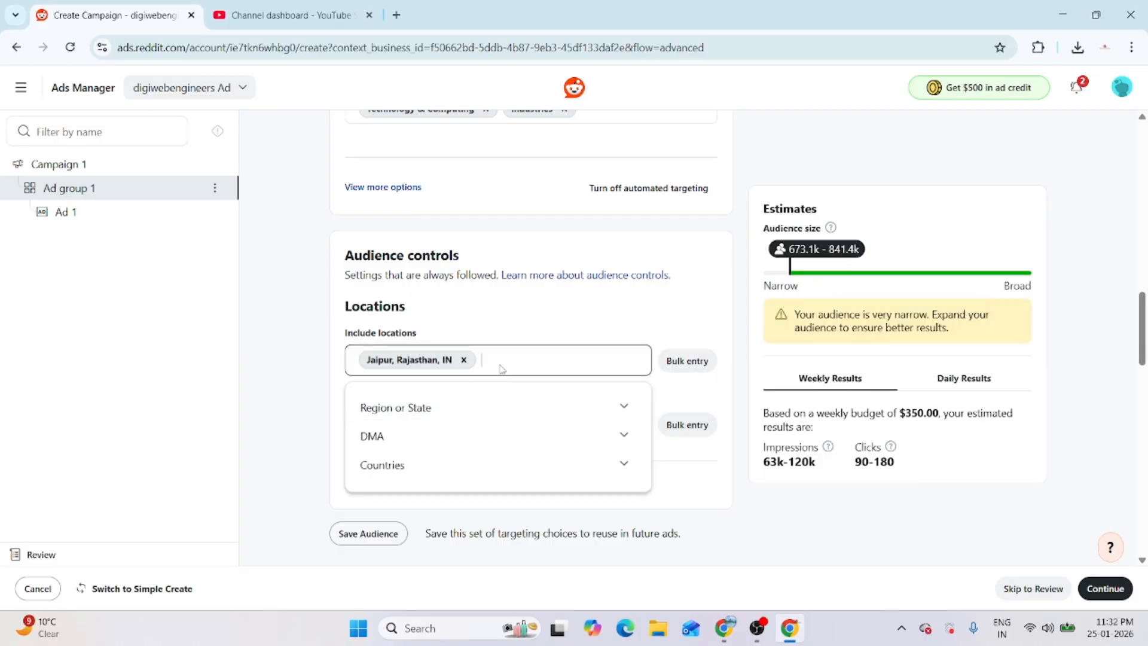
text(del)
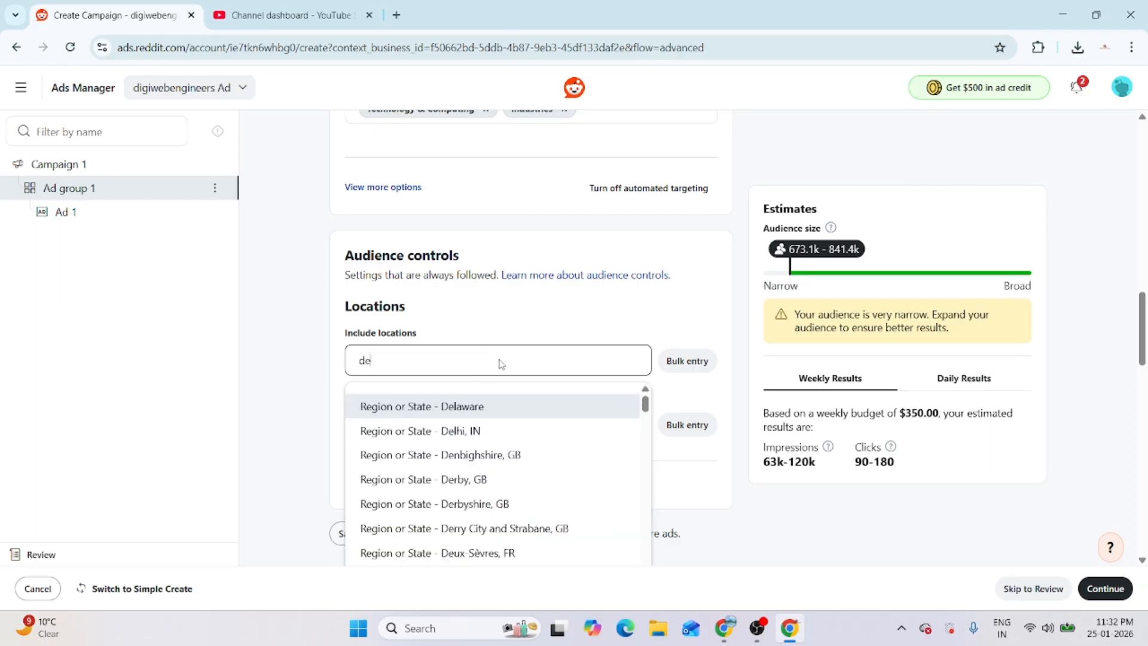
click(418, 430)
Review the audience controls, placement options and brand safety exclusions, including the list of communities that can be excluded.
scroll(433, 336, down, 4)
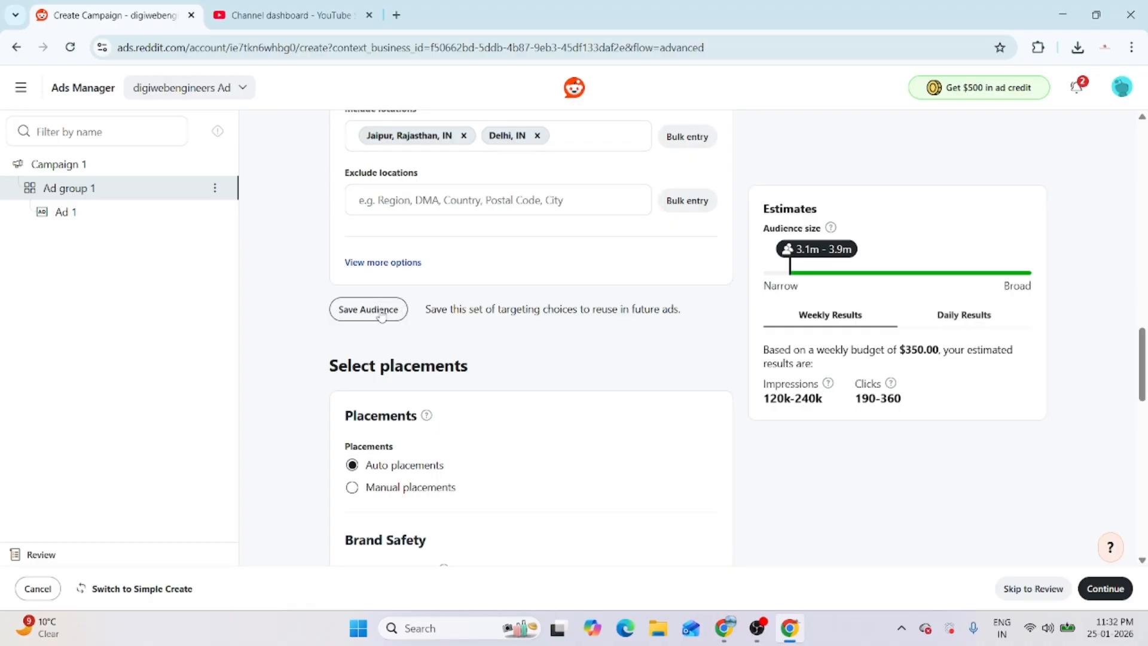
scroll(386, 317, down, 2)
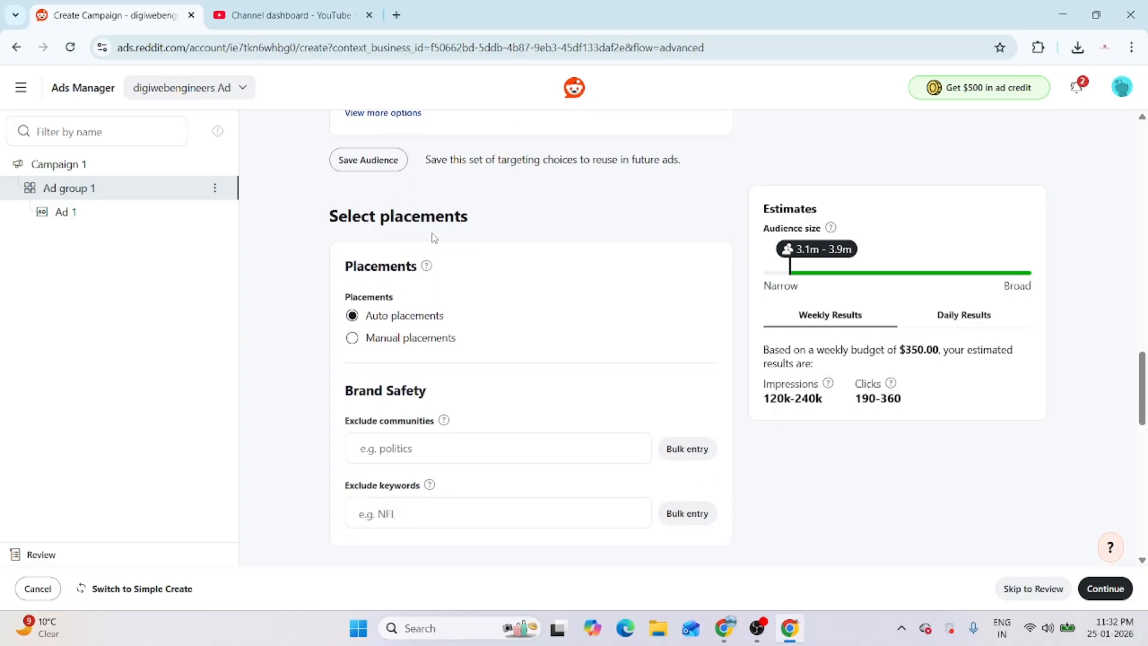
scroll(418, 239, up, 5)
scroll(383, 454, up, 3)
scroll(451, 411, down, 1)
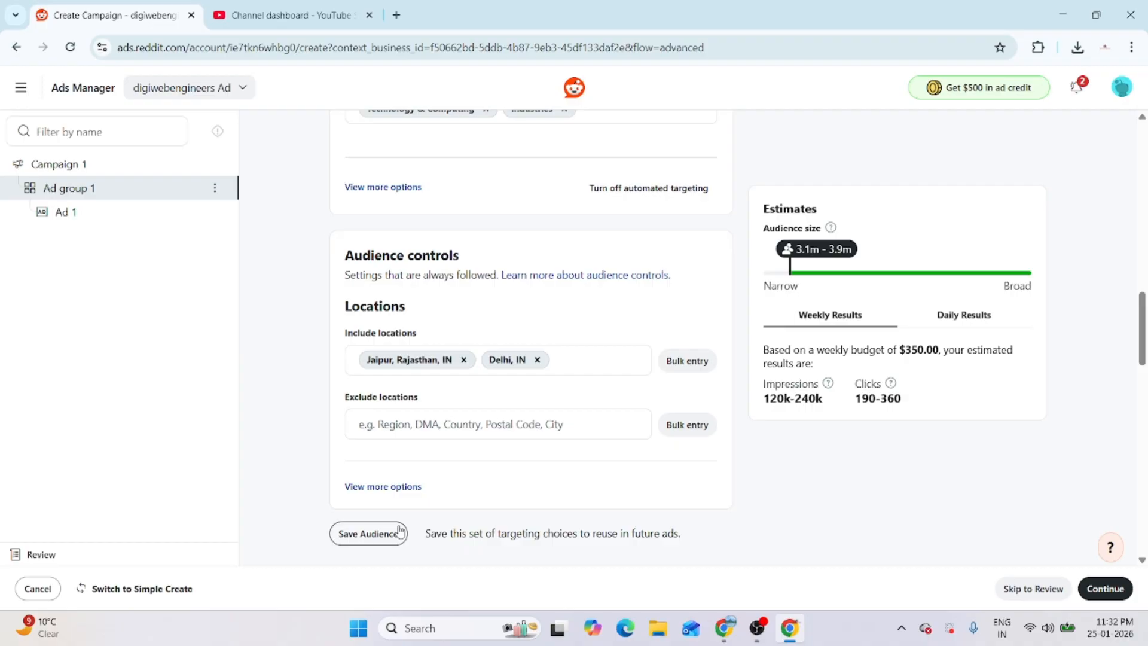
scroll(406, 530, down, 1)
scroll(422, 526, down, 5)
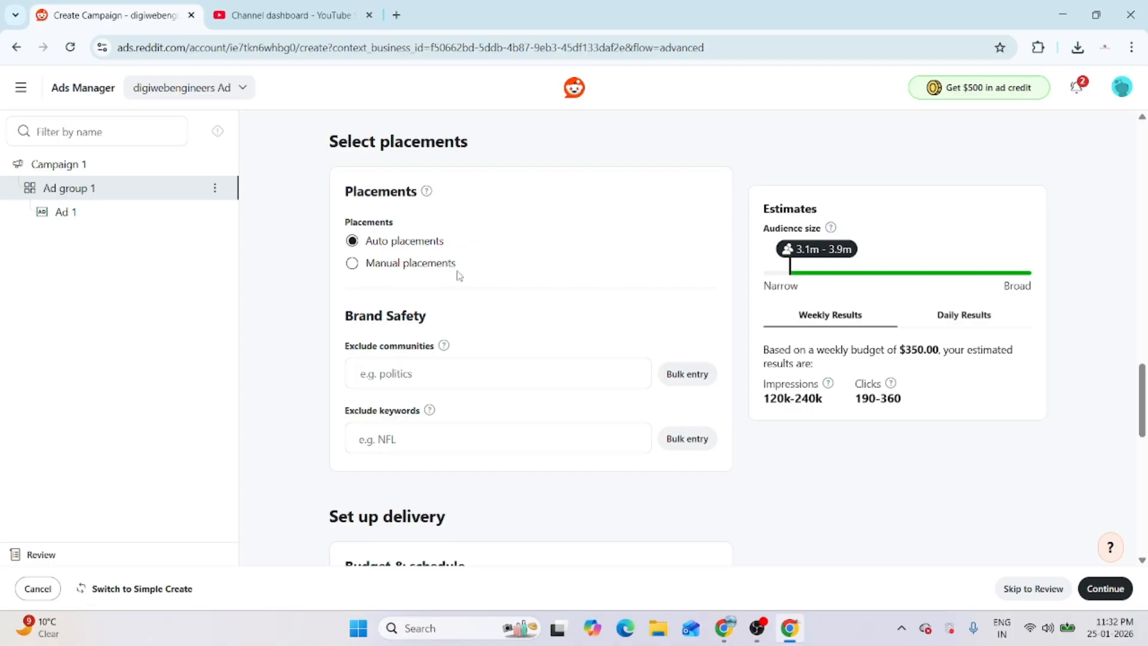
scroll(488, 424, down, 3)
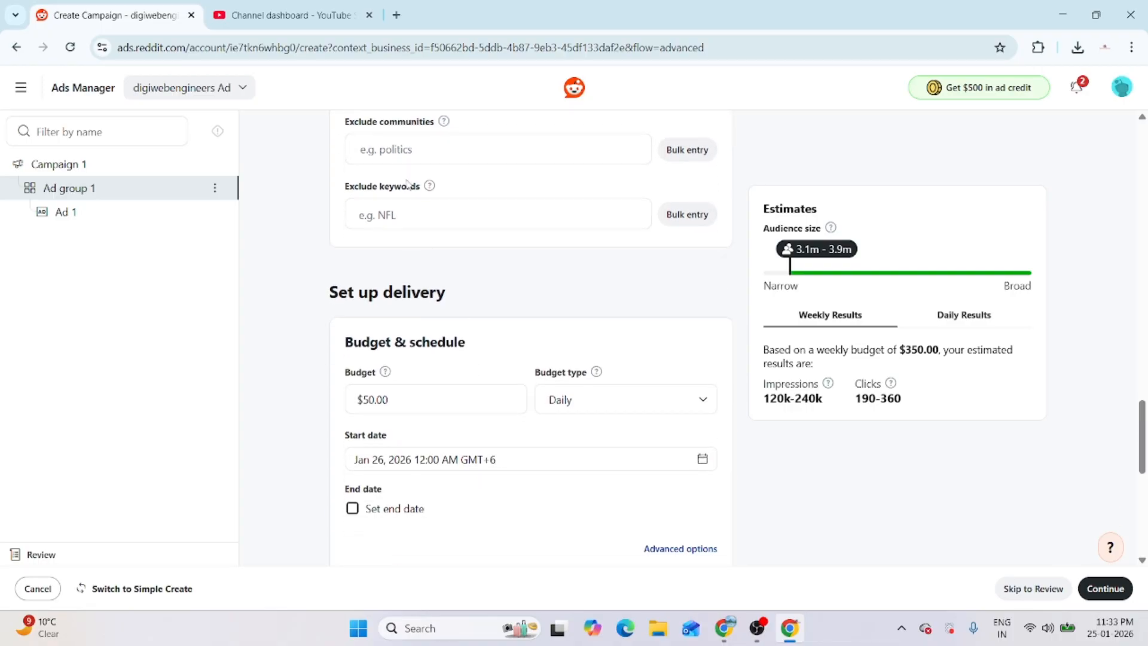
scroll(417, 232, up, 1)
click(417, 232)
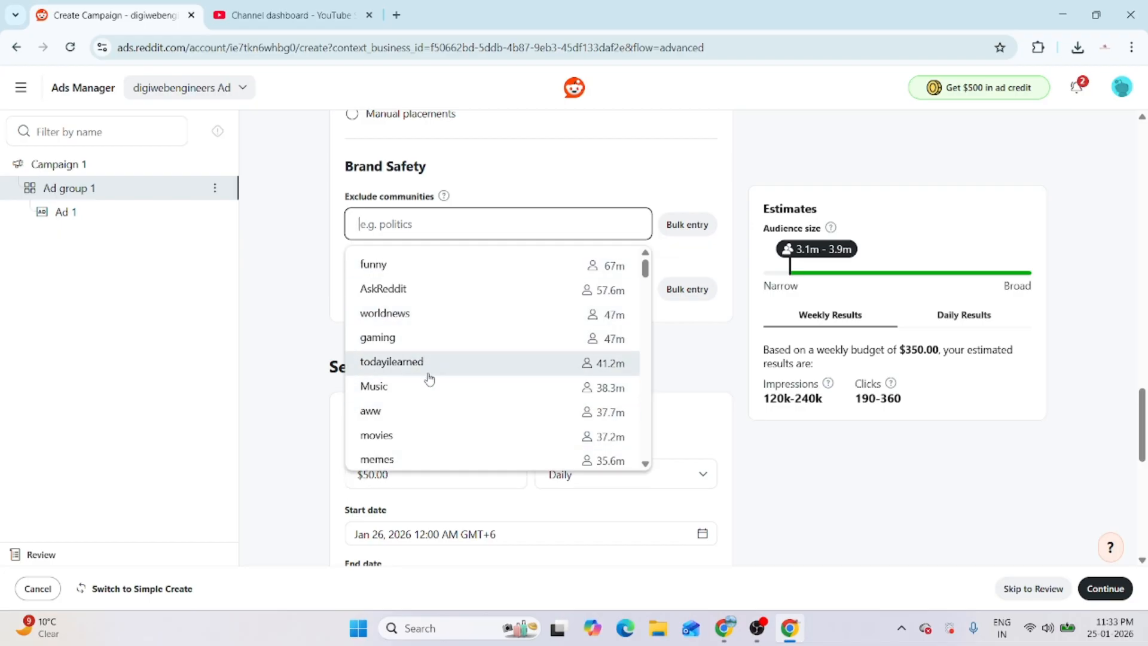
click(307, 283)
Set the ad group's bid strategy to Lowest cost and continue to the ad setup.
scroll(307, 283, down, 2)
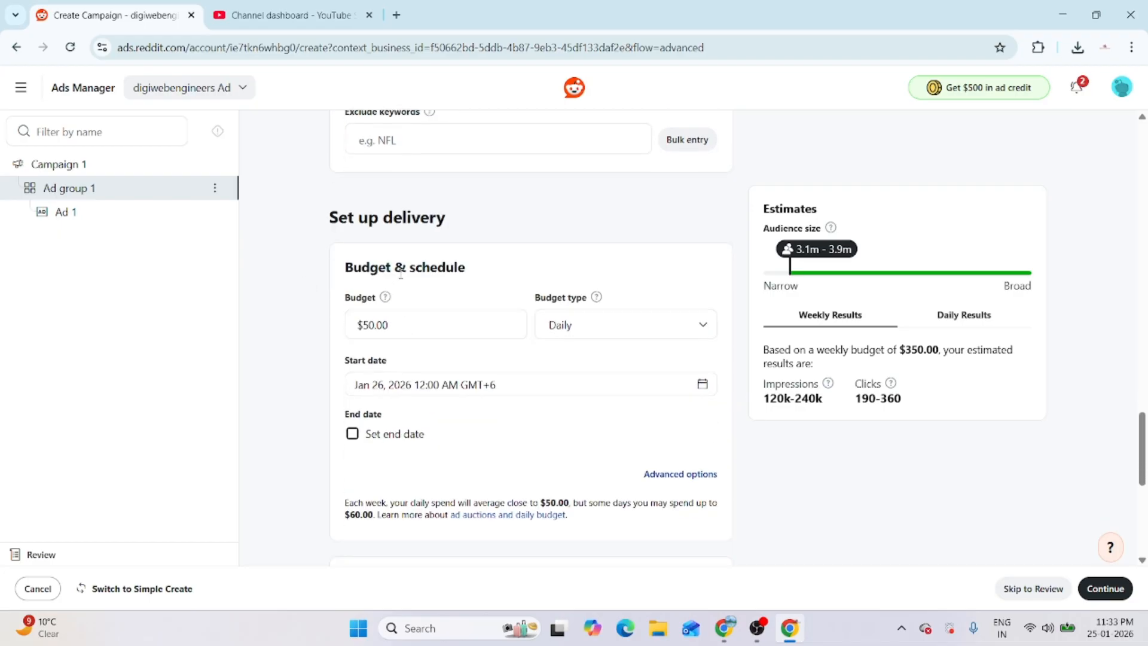
scroll(1017, 539, down, 4)
scroll(475, 421, down, 2)
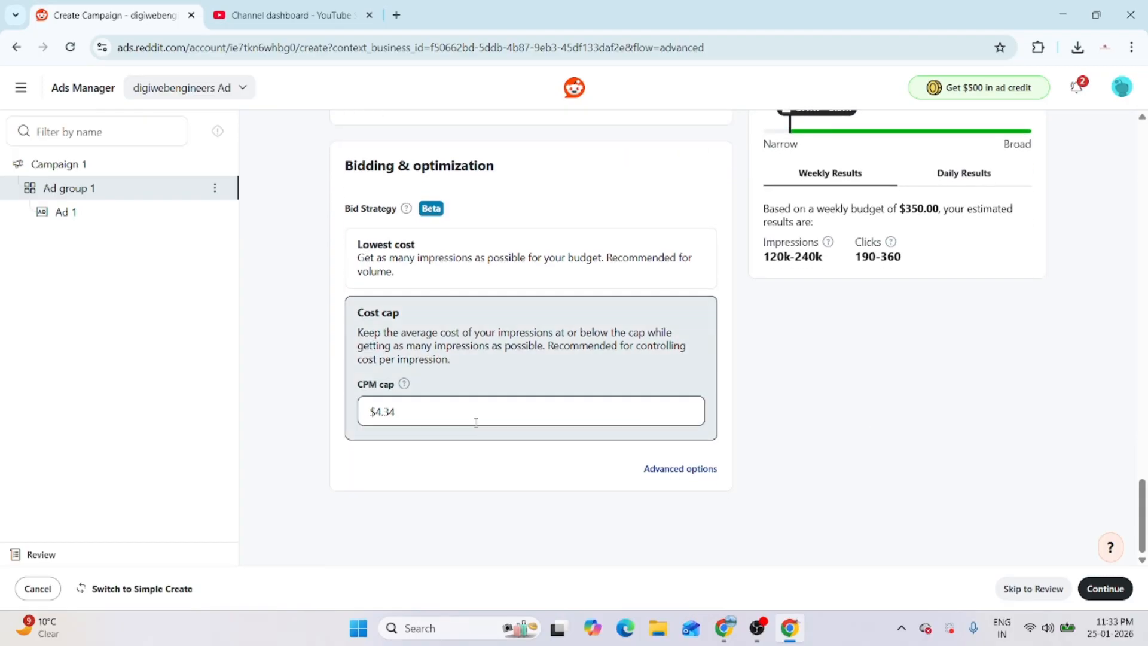
click(375, 253)
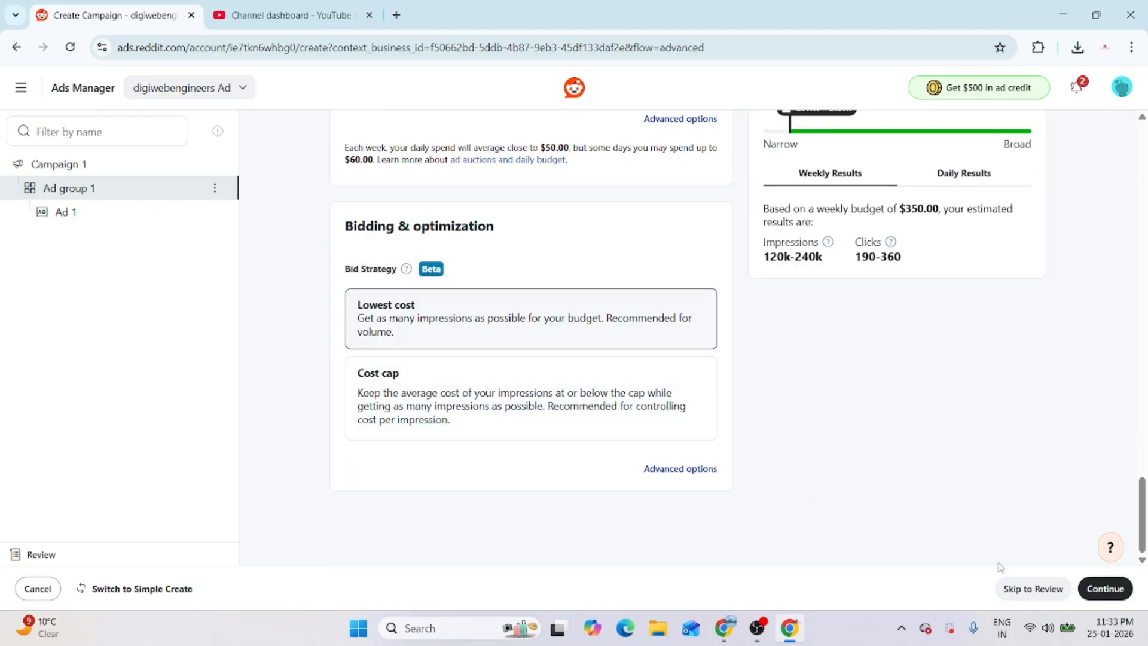
click(1104, 589)
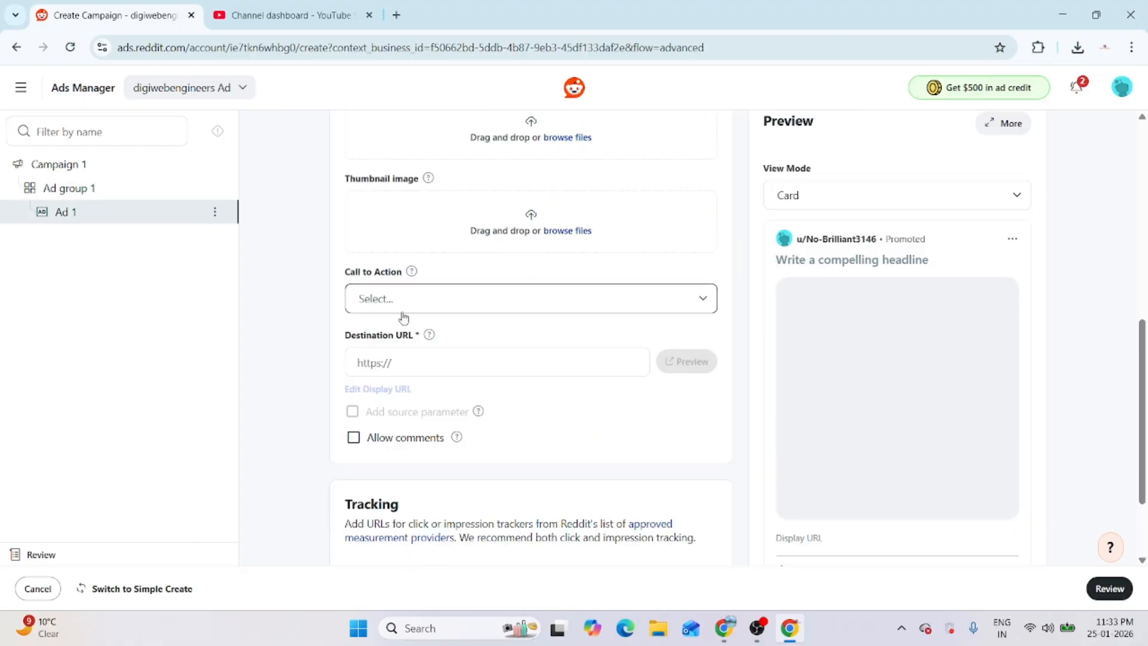
Return to the ad group, try the Cost cap bid strategy, and go back to the ad with Lowest cost selected.
mouse_move(408, 269)
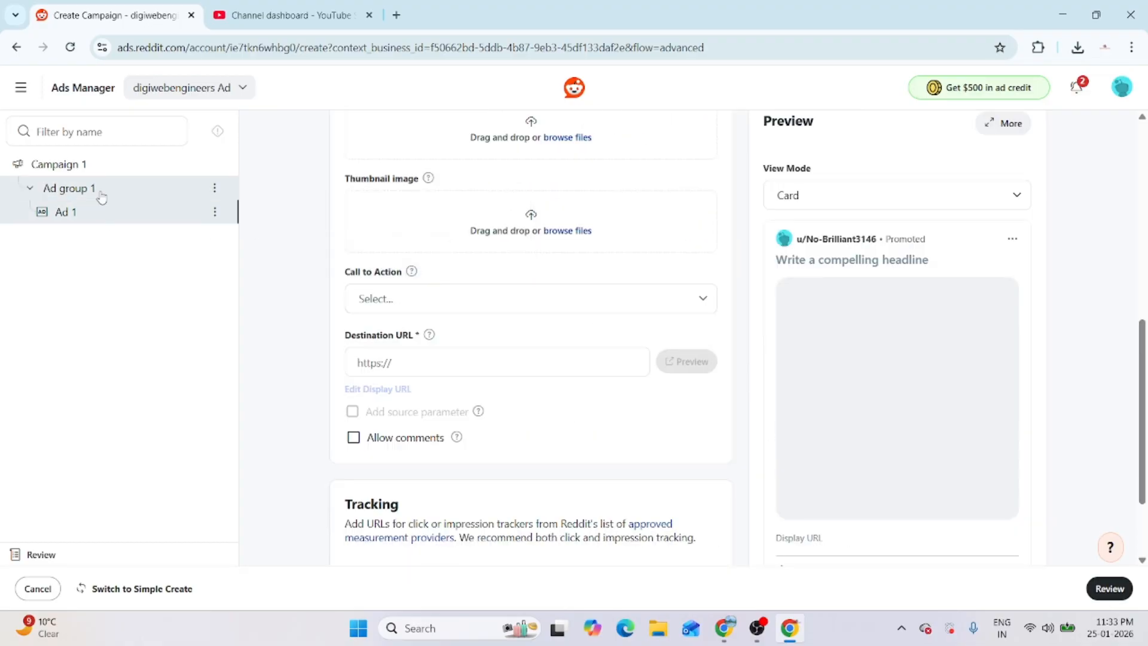
click(172, 187)
scroll(538, 497, down, 10)
click(404, 377)
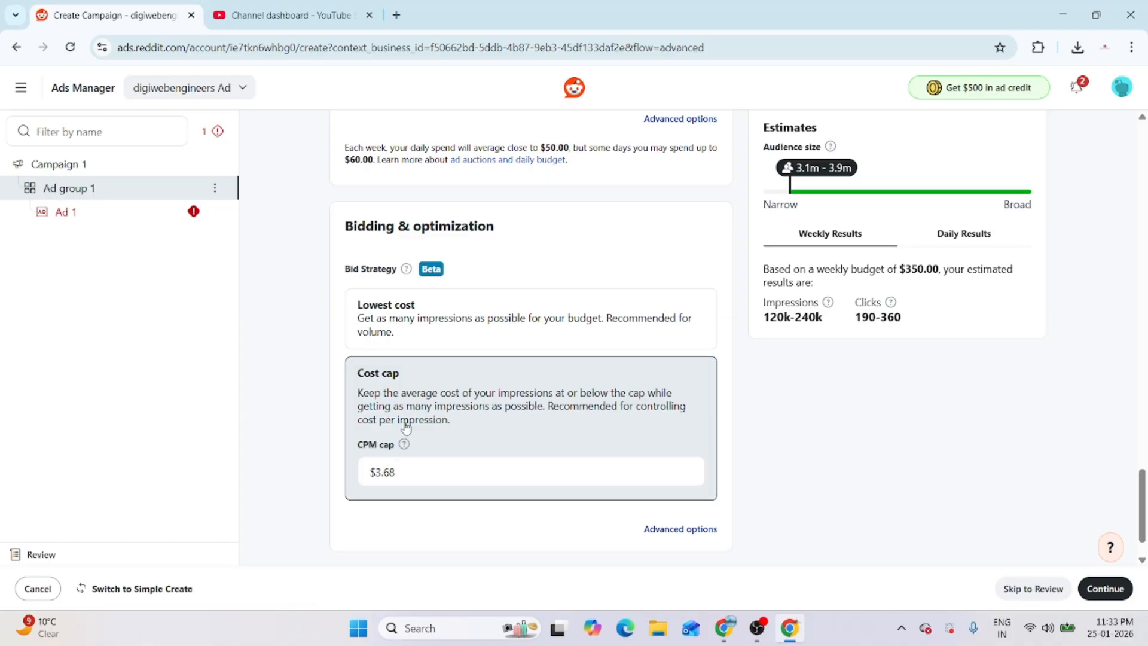
click(382, 307)
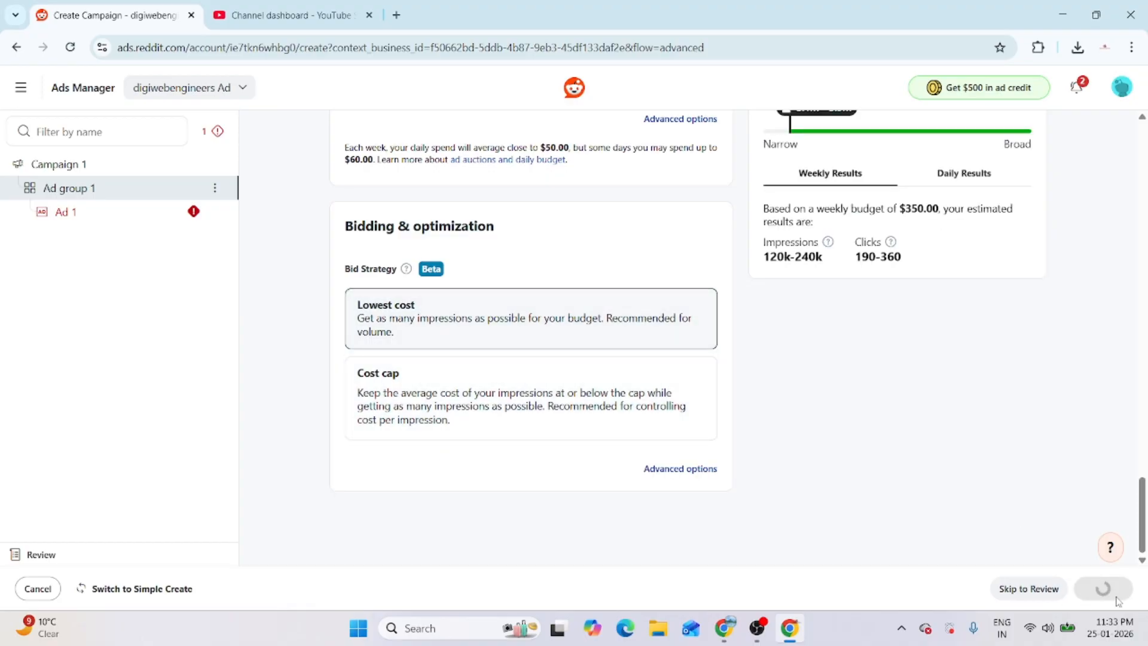
click(1114, 593)
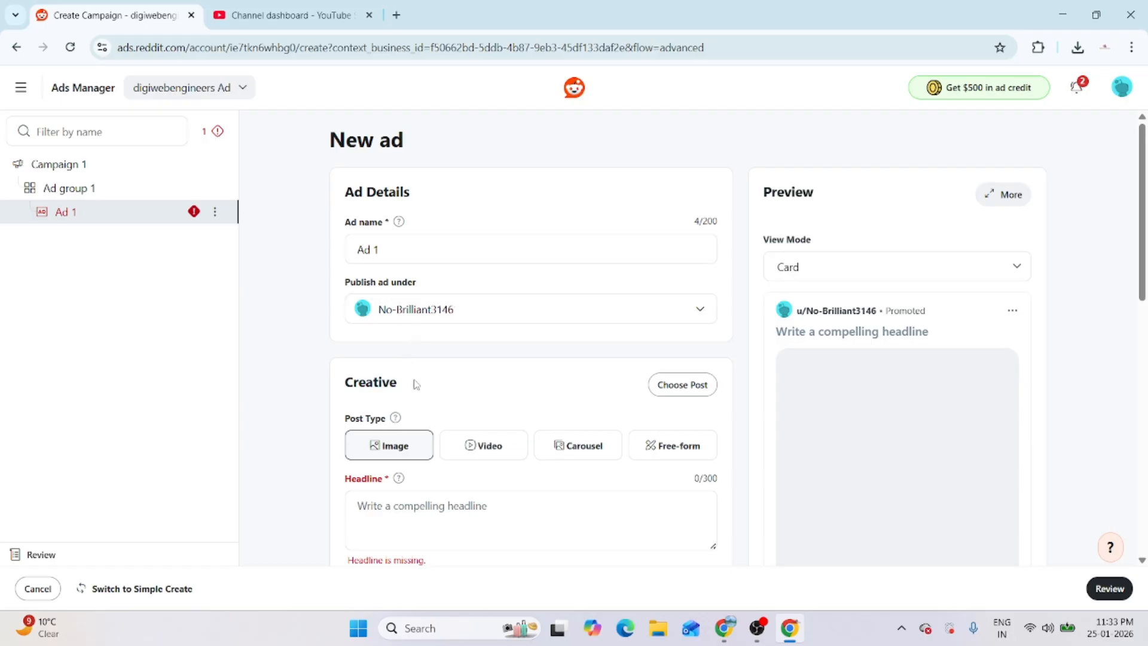
Enter the ad headline "digital marketing online training" and upload Add a heading (7).jpg as the ad's image.
scroll(425, 328, down, 5)
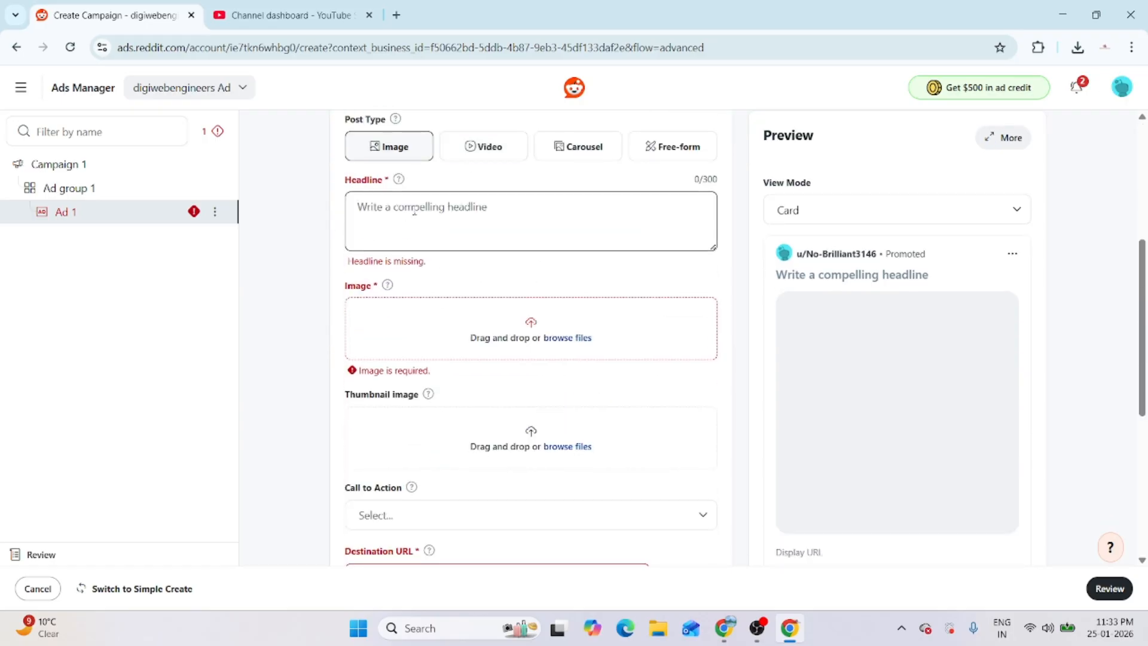
click(416, 210)
text(digital marketing online training)
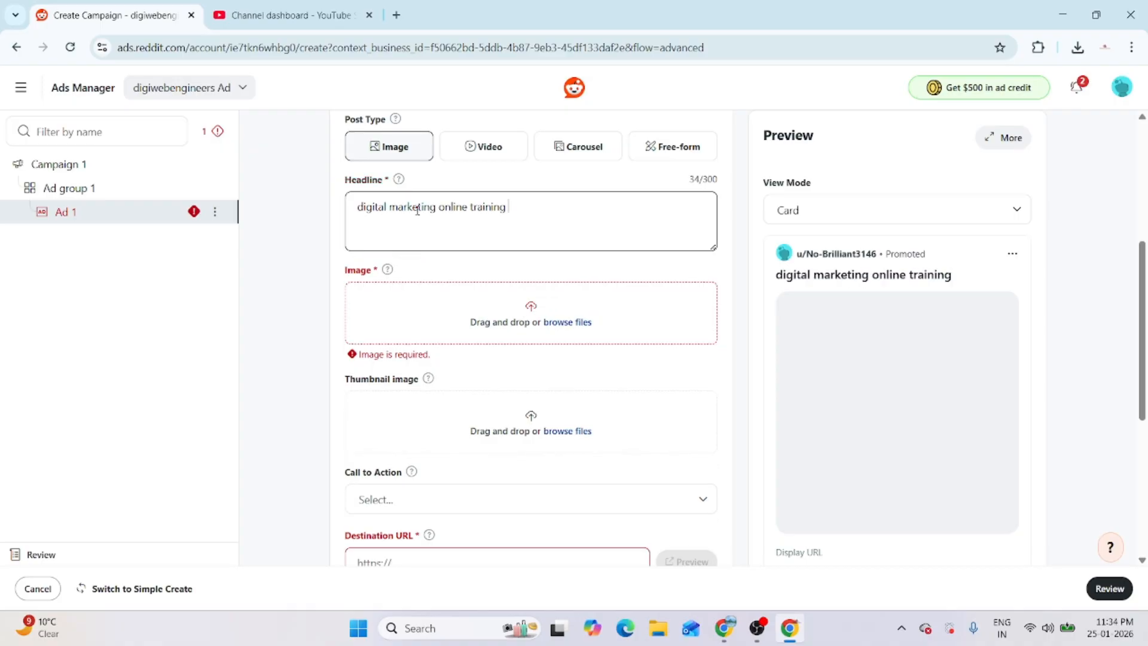
click(572, 323)
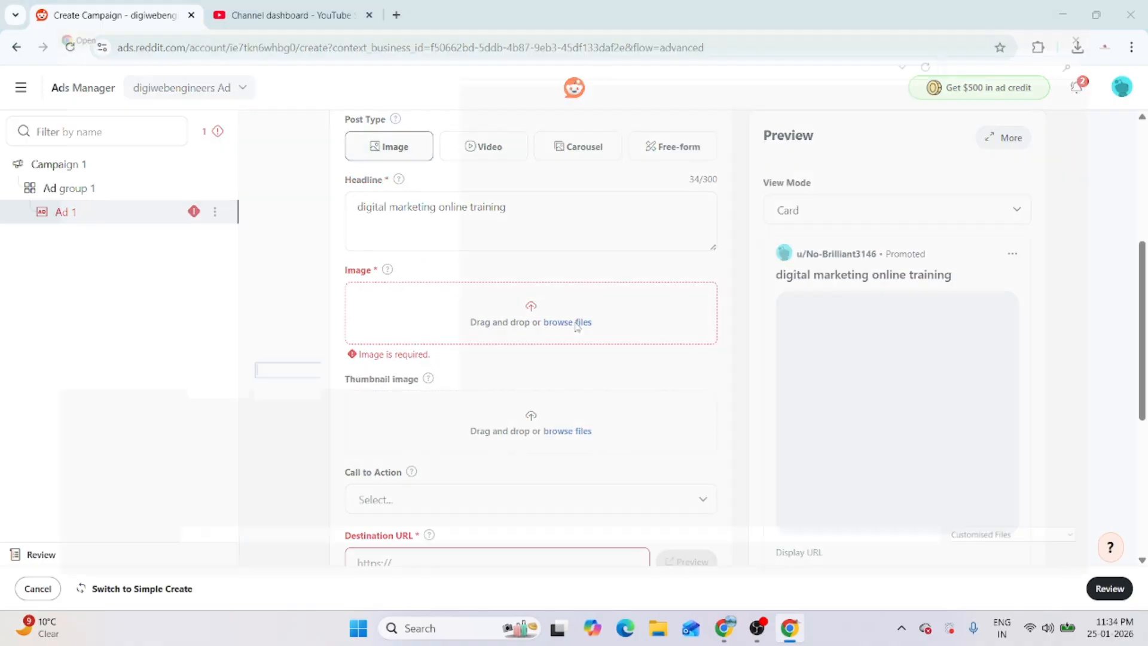
double_click(192, 182)
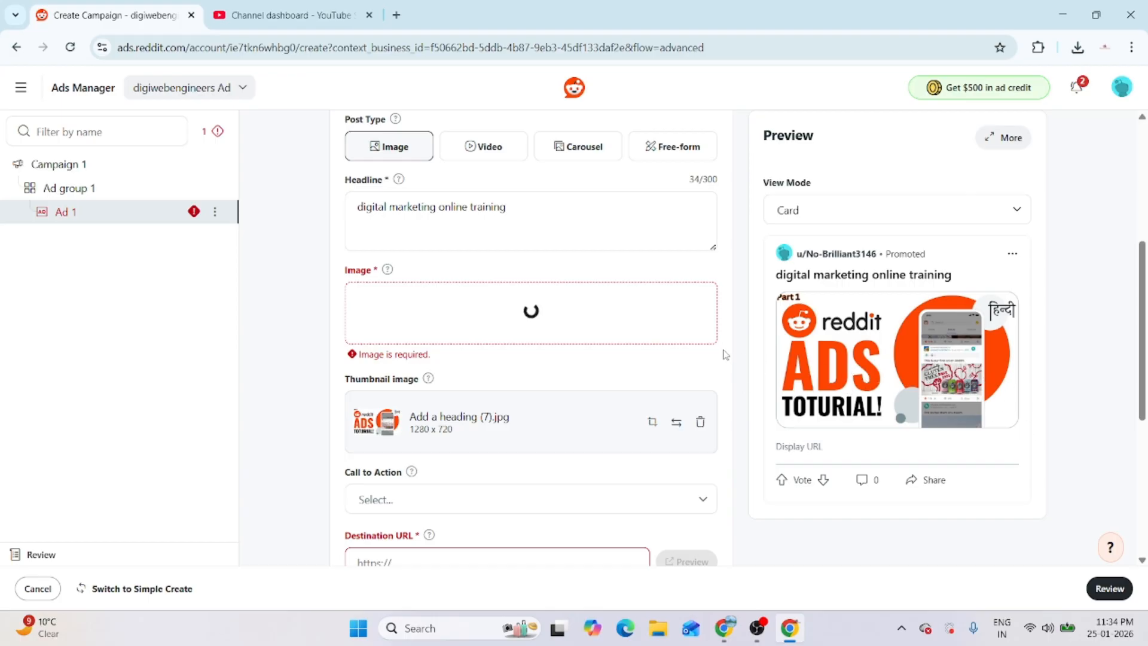
Open the digiwebengineering.com website in a new browser tab and copy its address.
scroll(630, 379, down, 3)
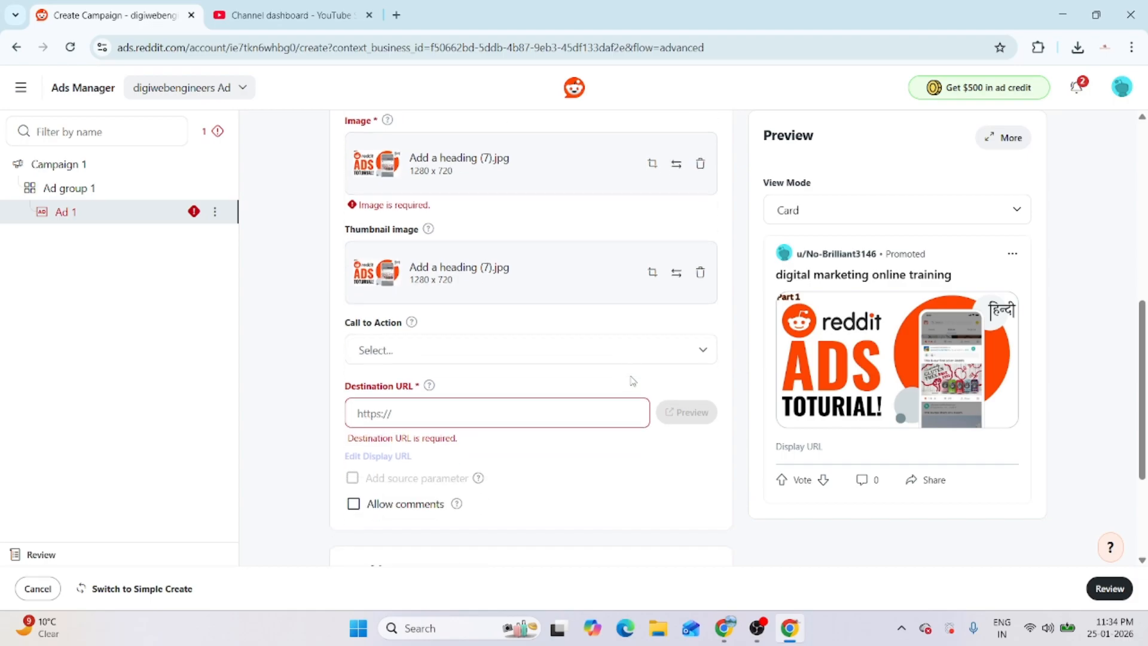
click(396, 15)
text(digi)
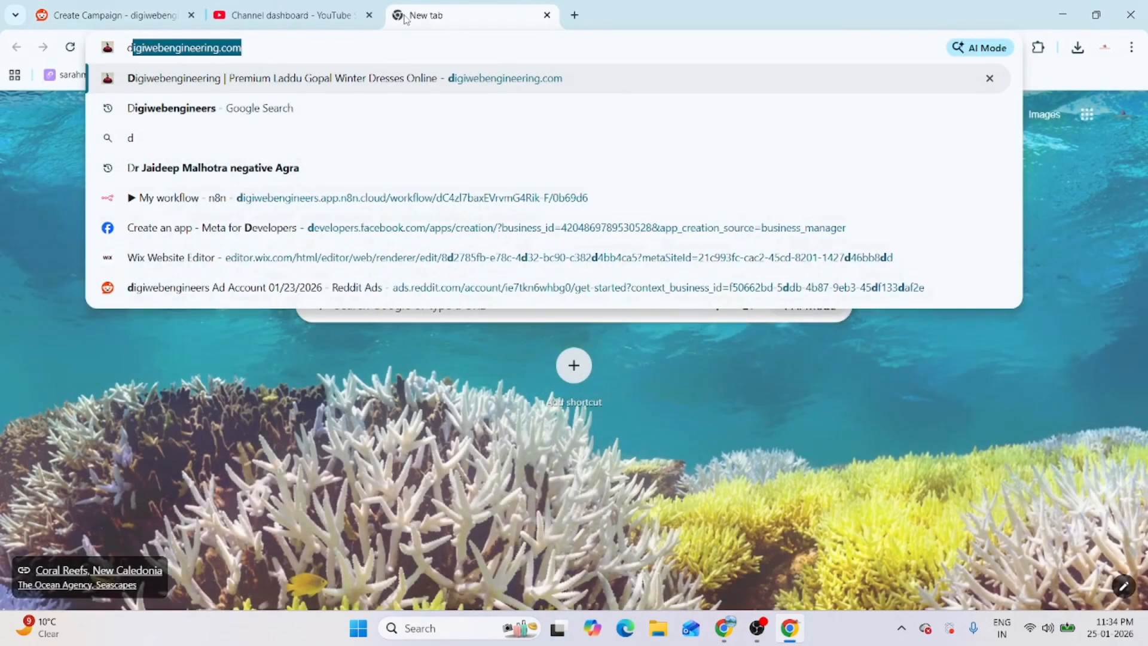
key(Return)
click(271, 48)
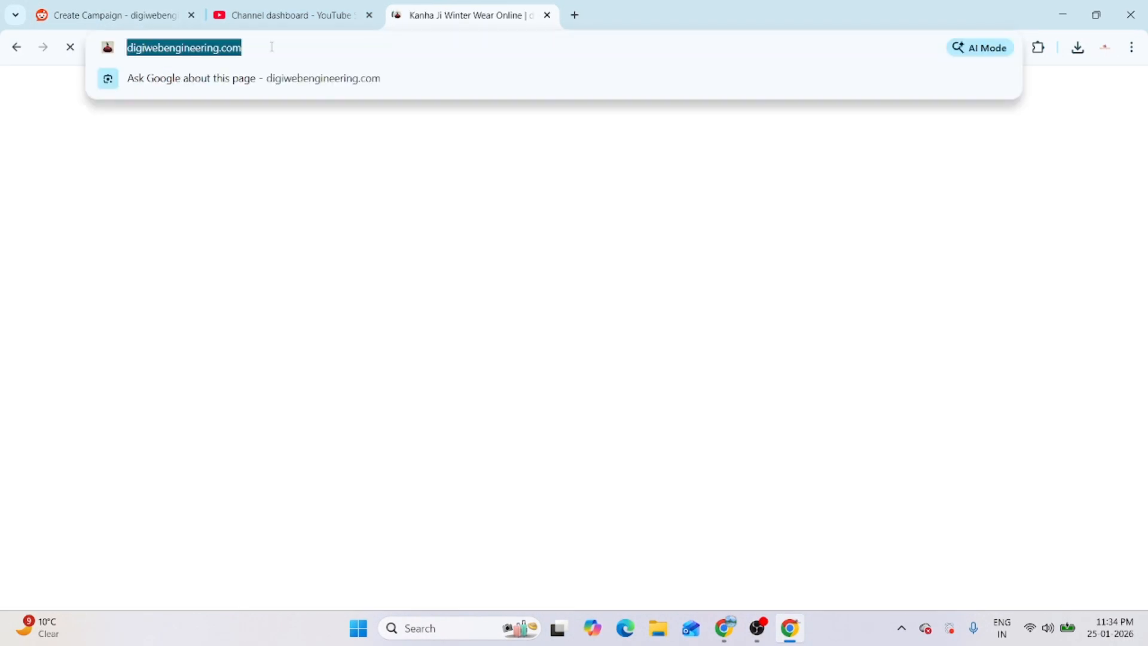
right_click(271, 48)
click(316, 187)
key(ctrl+shift+Tab)
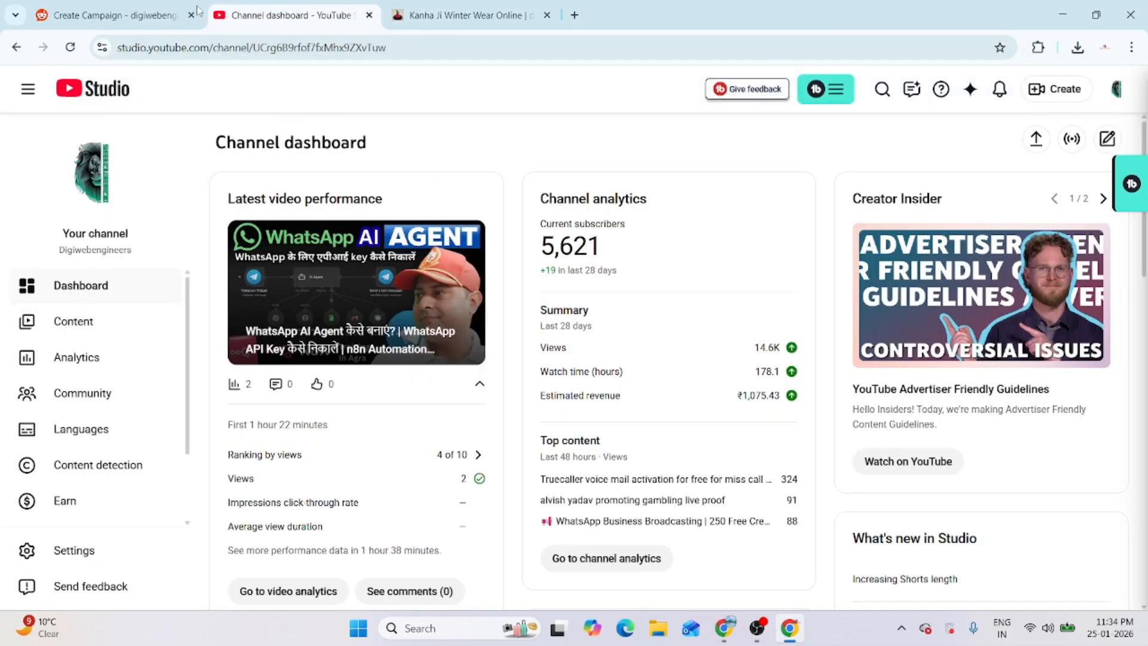
key(ctrl+shift+Tab)
click(410, 402)
key(ctrl+v)
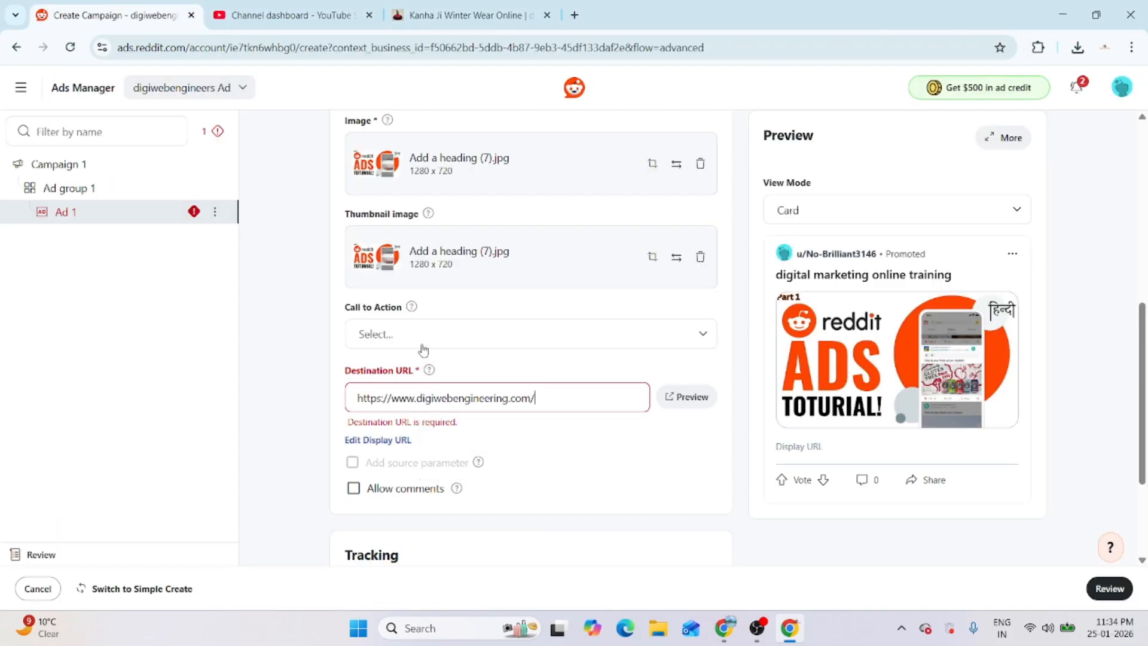
click(423, 334)
click(429, 520)
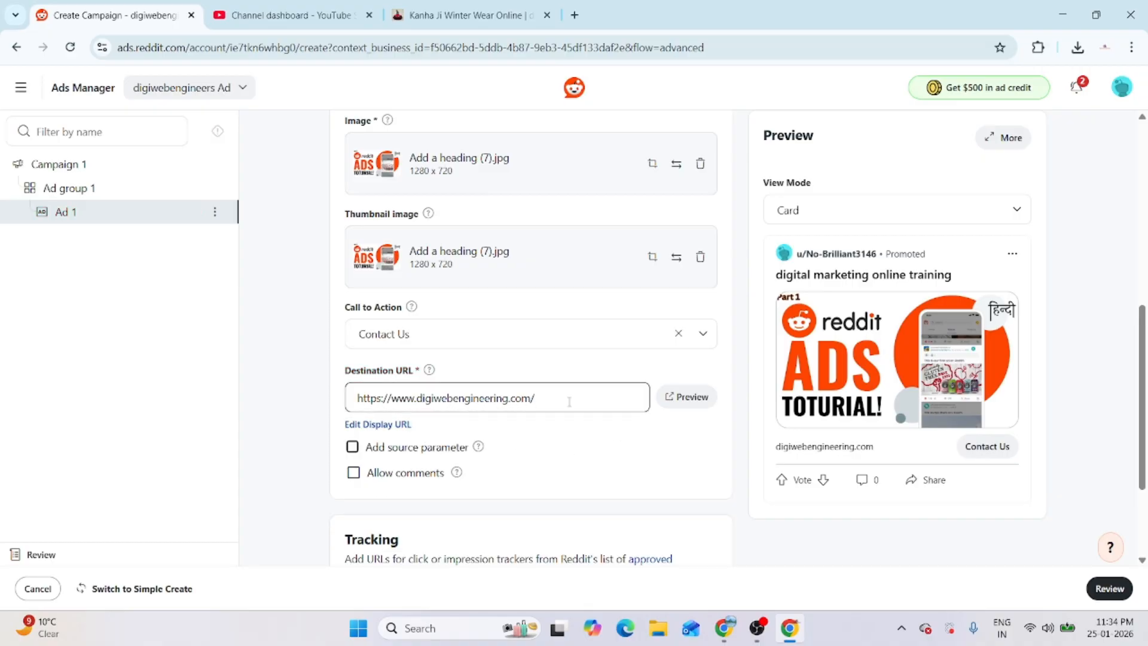
Review the summary of the campaign, ad group and ad settings, and publish the campaign.
scroll(542, 411, down, 3)
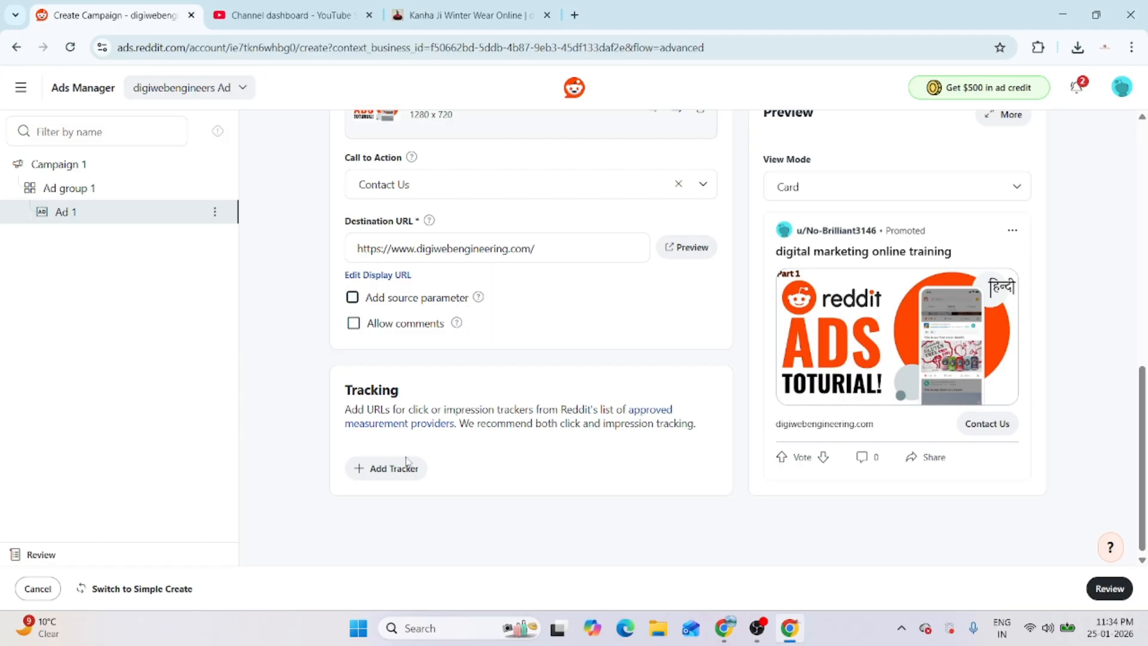
click(1108, 589)
scroll(616, 327, up, 8)
scroll(623, 368, down, 13)
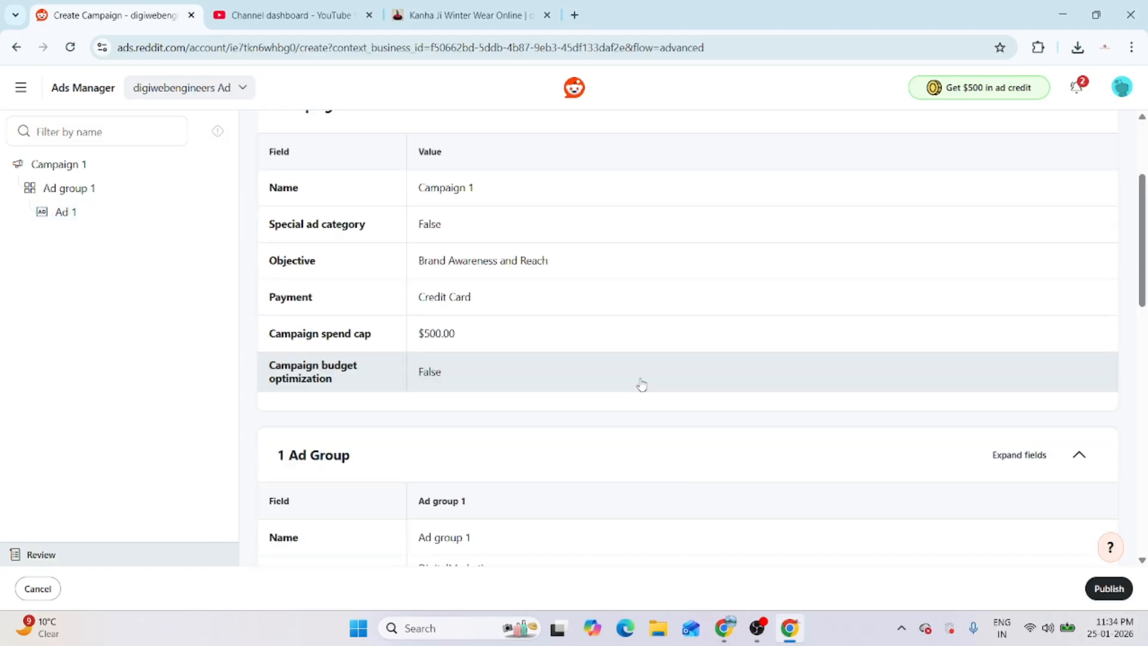
click(1106, 589)
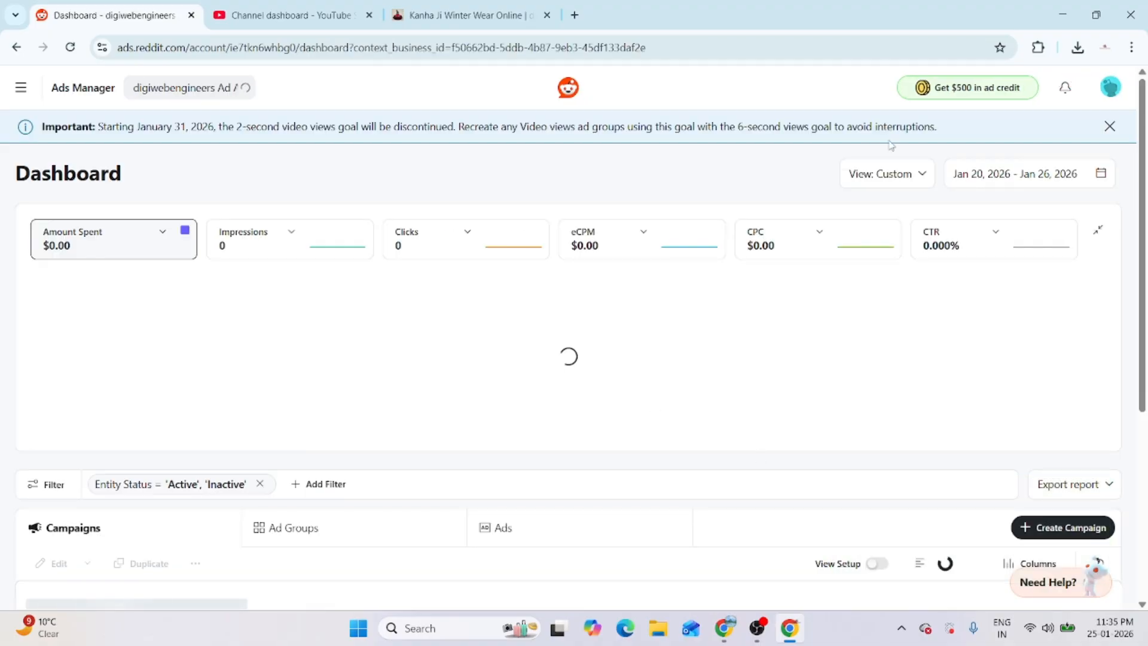
Open the offer for $500 in ad credit from the Ads Manager dashboard.
click(946, 88)
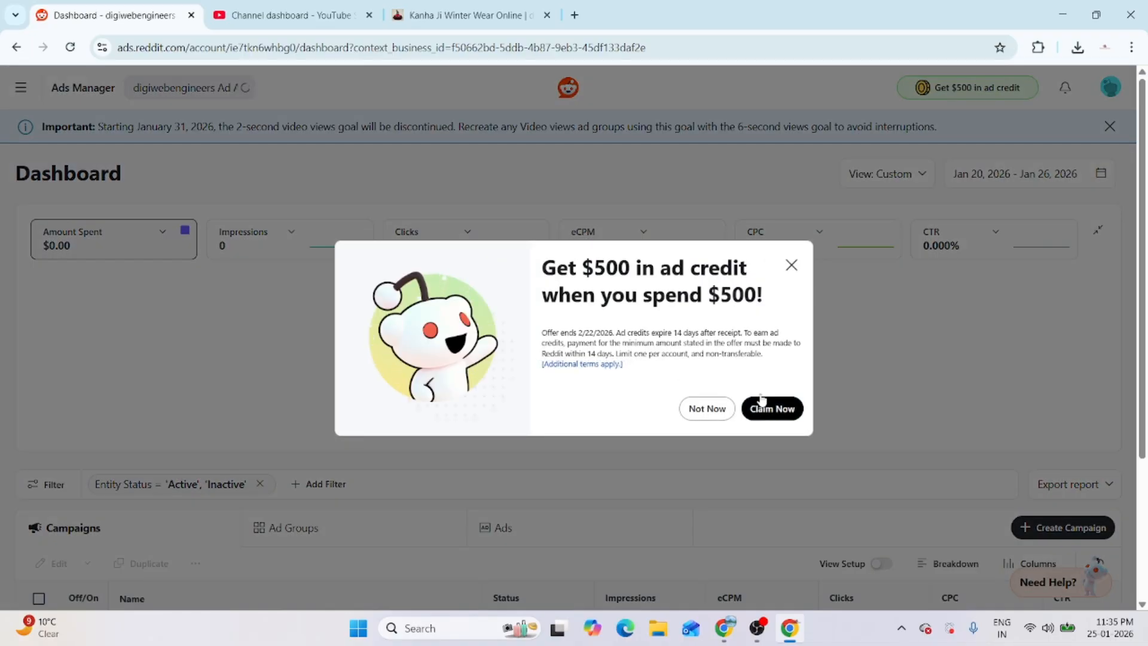